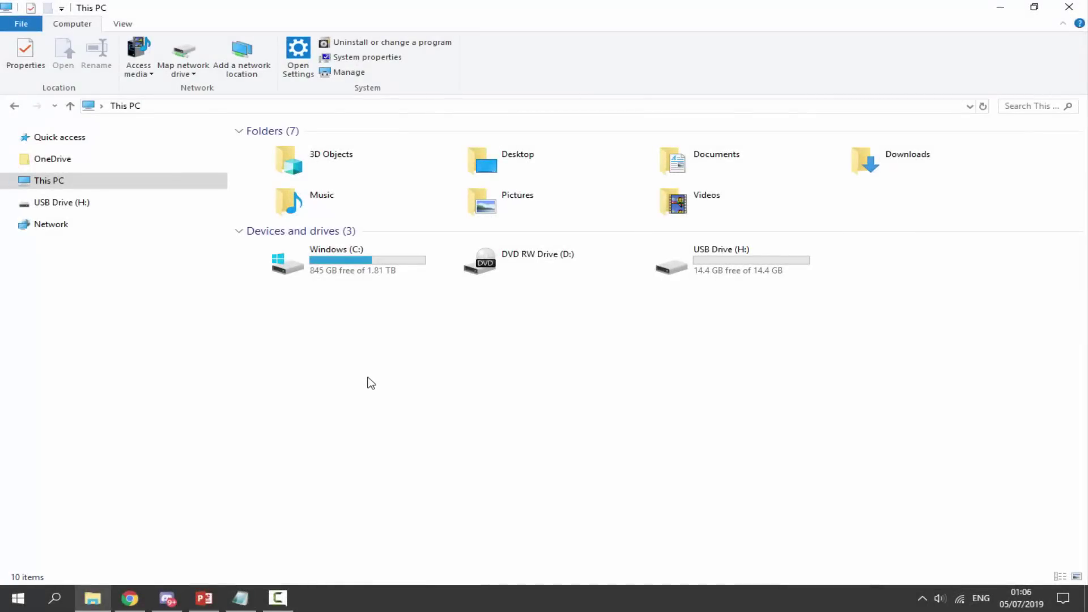
# Step: Set up formatting of USB Drive (H:) with the exFAT file system, default allocation size and volume label SD
pyautogui.click(767, 261)
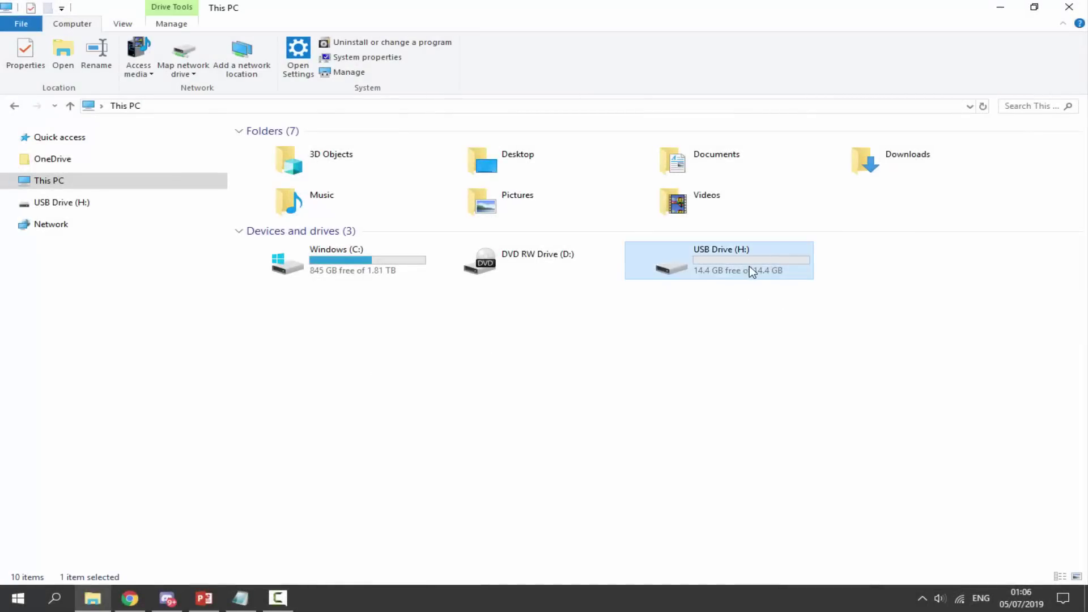
pyautogui.moveTo(754, 265)
pyautogui.rightClick(734, 259)
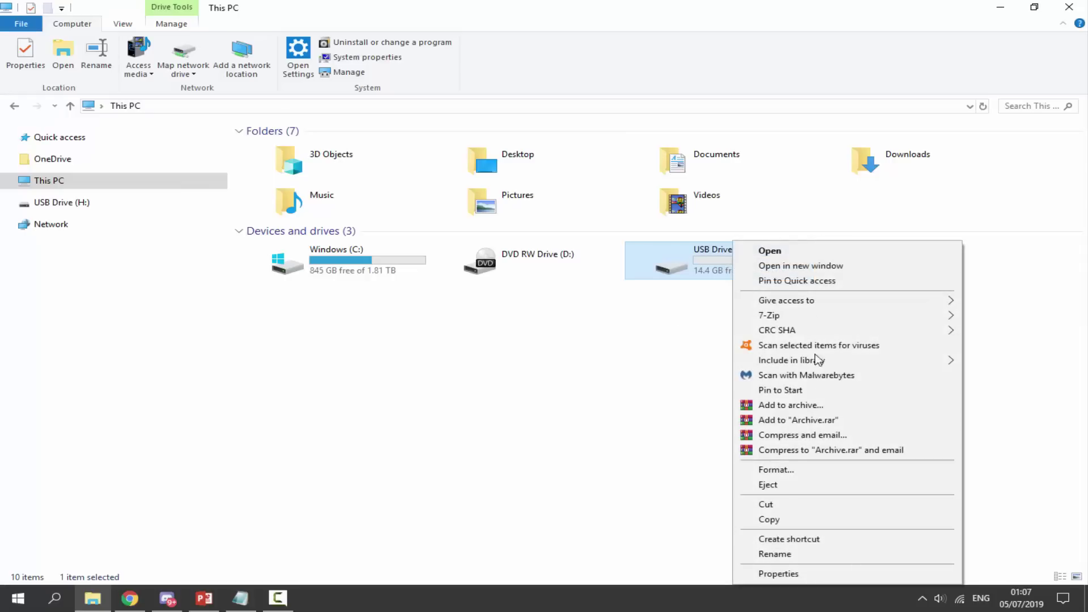
pyautogui.click(744, 467)
pyautogui.moveTo(164, 205); pyautogui.dragTo(570, 186)
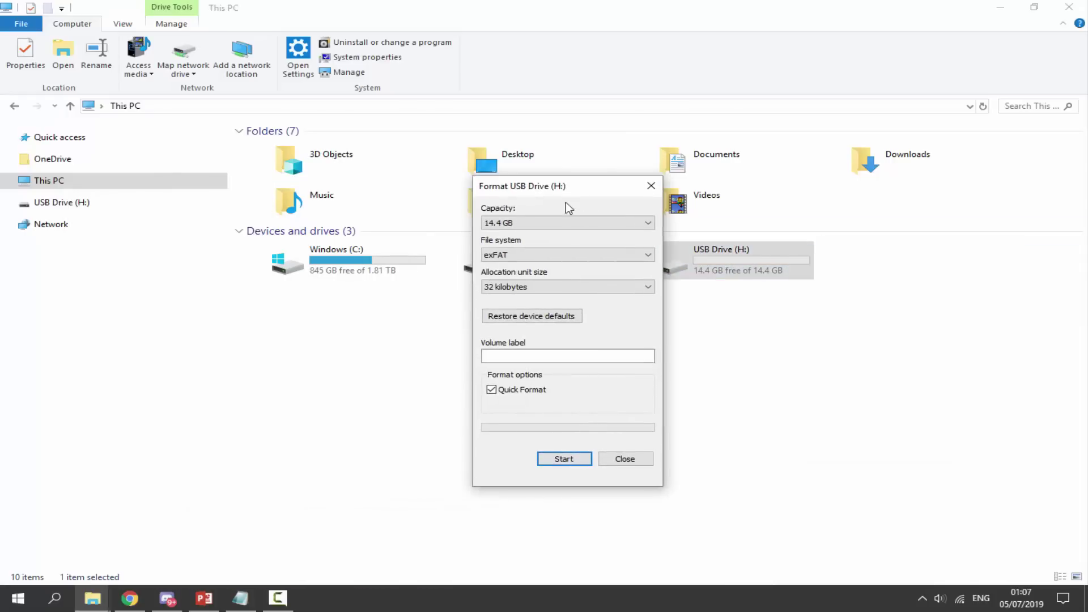
pyautogui.click(502, 255)
pyautogui.click(507, 264)
pyautogui.press('Tab')
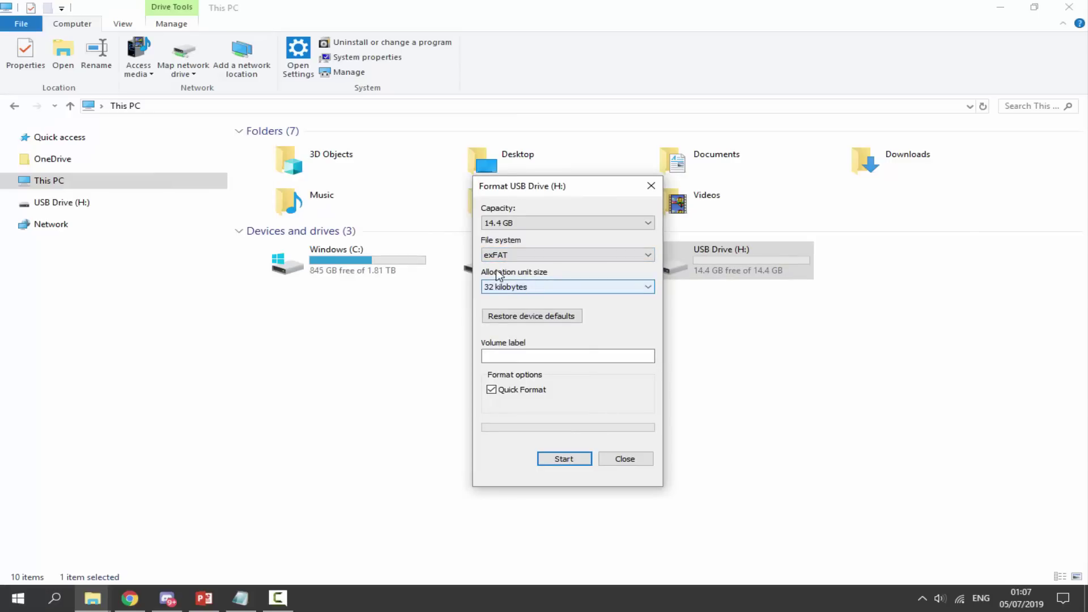
pyautogui.click(510, 287)
pyautogui.click(509, 304)
pyautogui.click(503, 356)
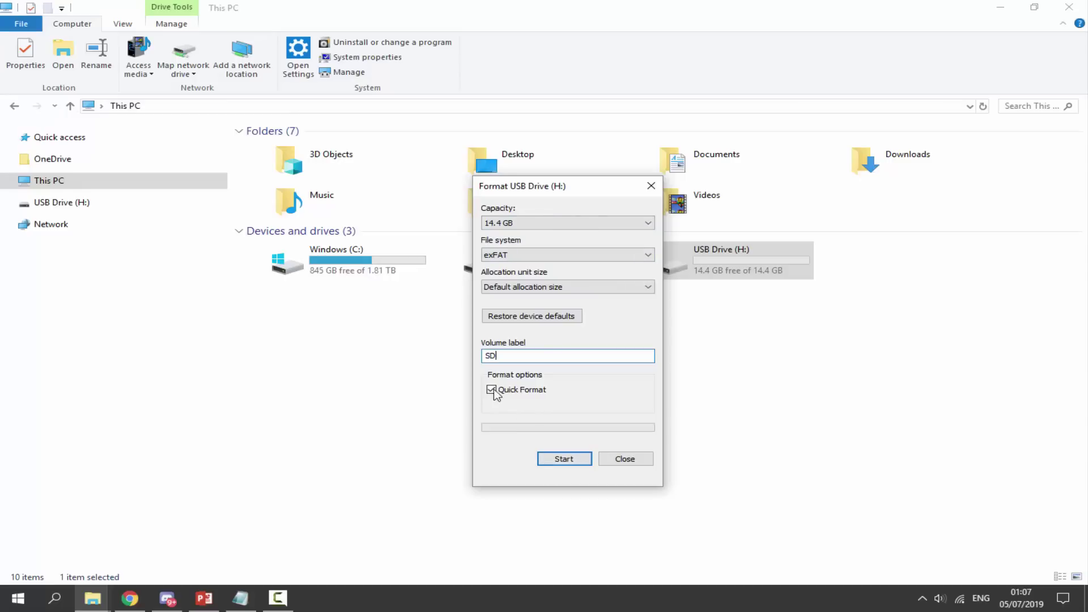
# Step: Run the quick format on the H: drive, accepting the data erasure, and close the Format dialog
pyautogui.click(573, 460)
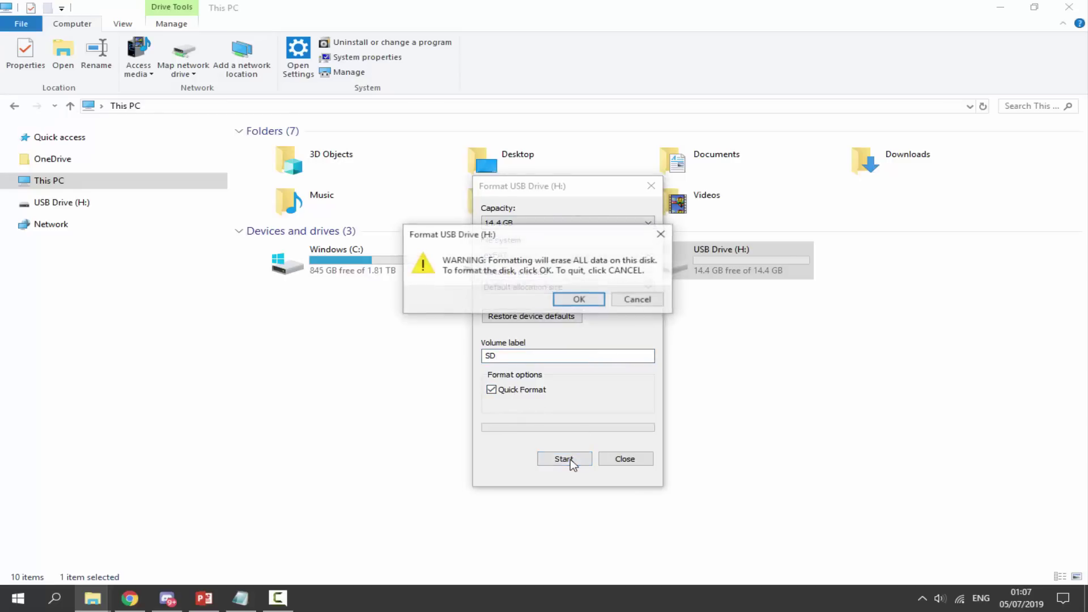
pyautogui.click(578, 299)
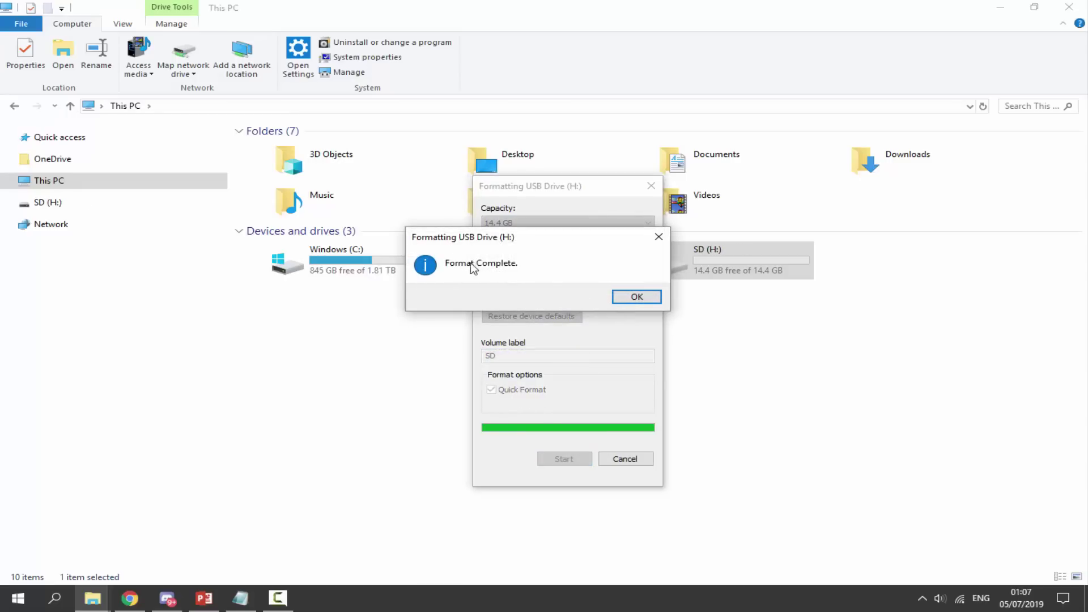
pyautogui.click(628, 297)
pyautogui.click(635, 458)
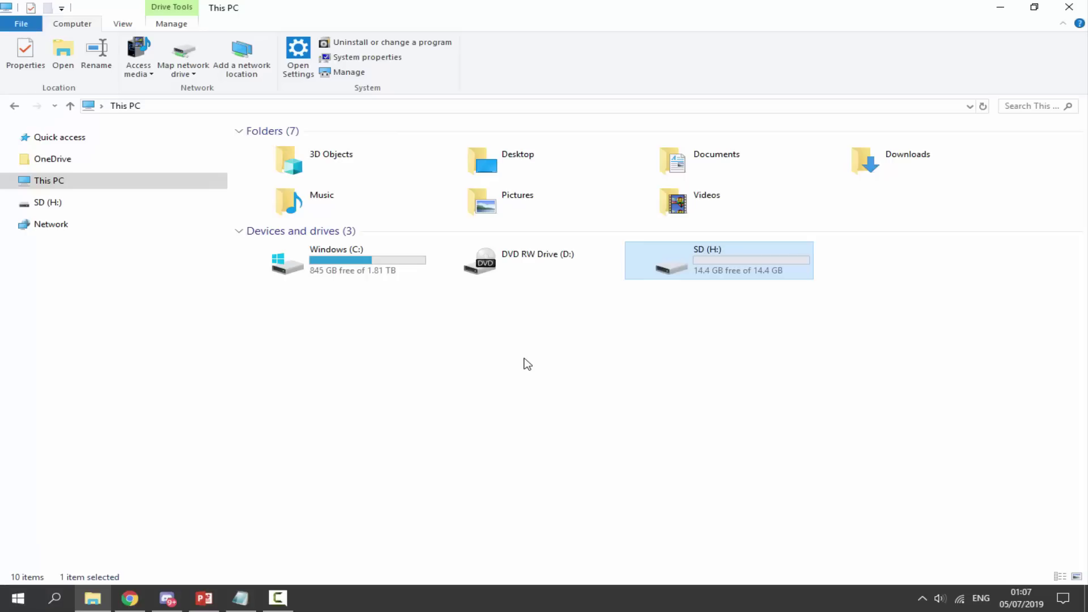
# Step: Search Windows for "disk", open Create and format hard disk partitions, and widen the Disk Management window
pyautogui.click(55, 599)
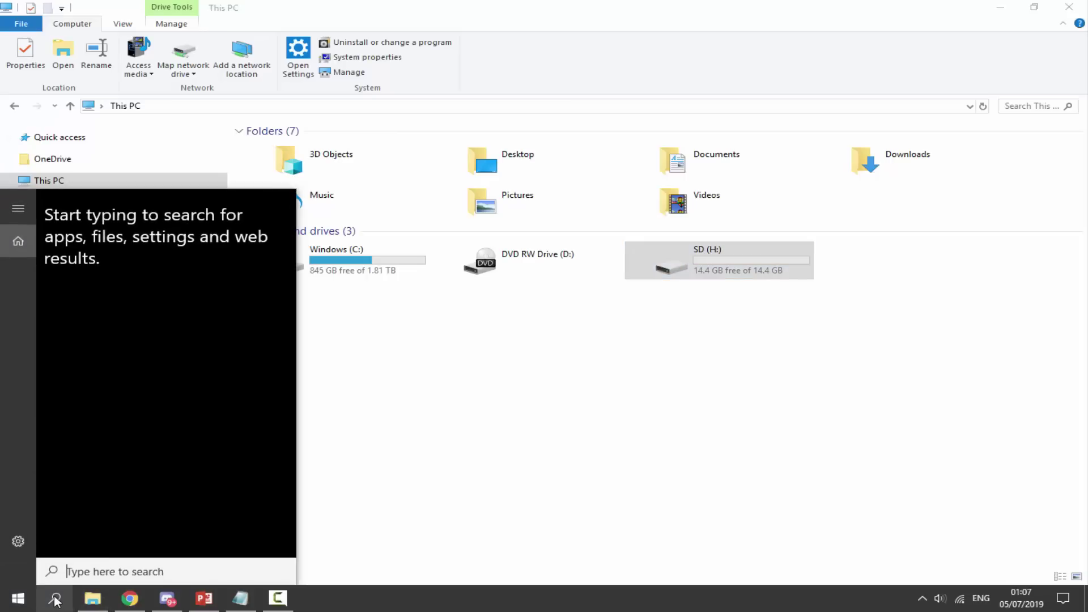
pyautogui.write('disk')
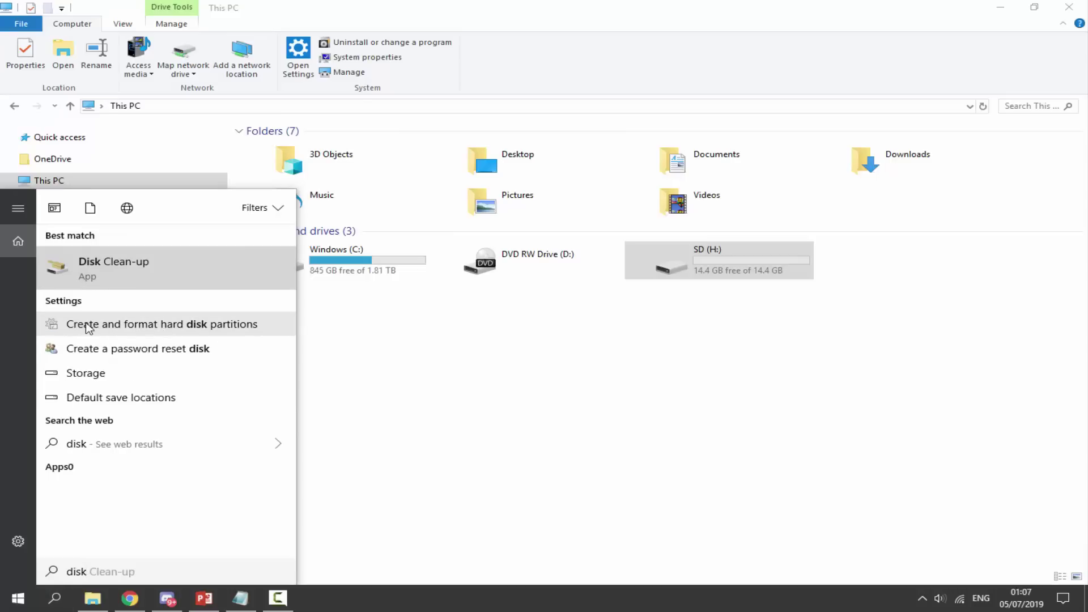
pyautogui.click(238, 324)
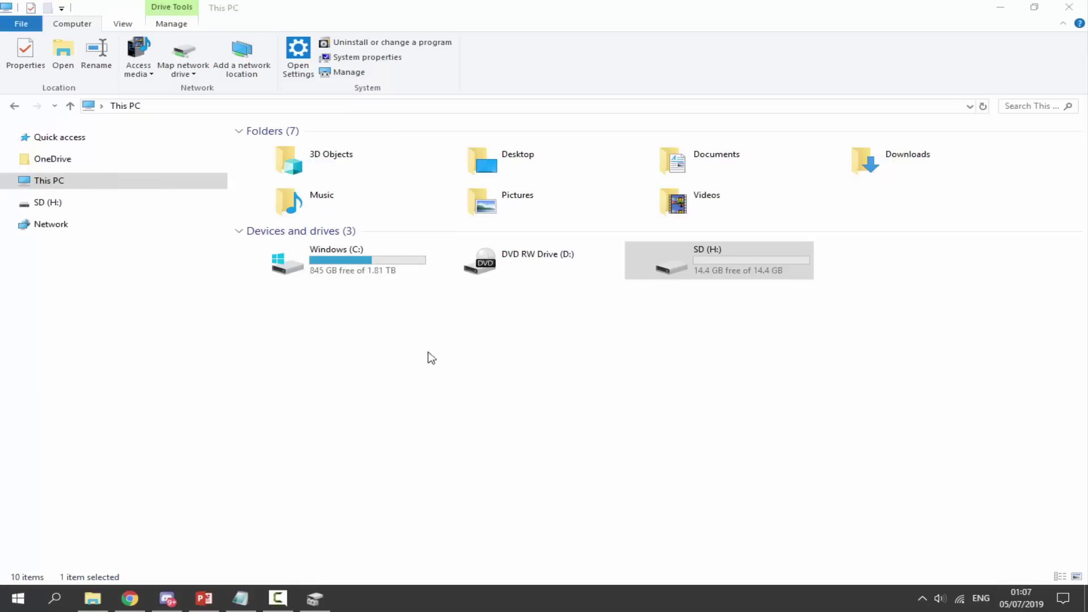
pyautogui.click(316, 599)
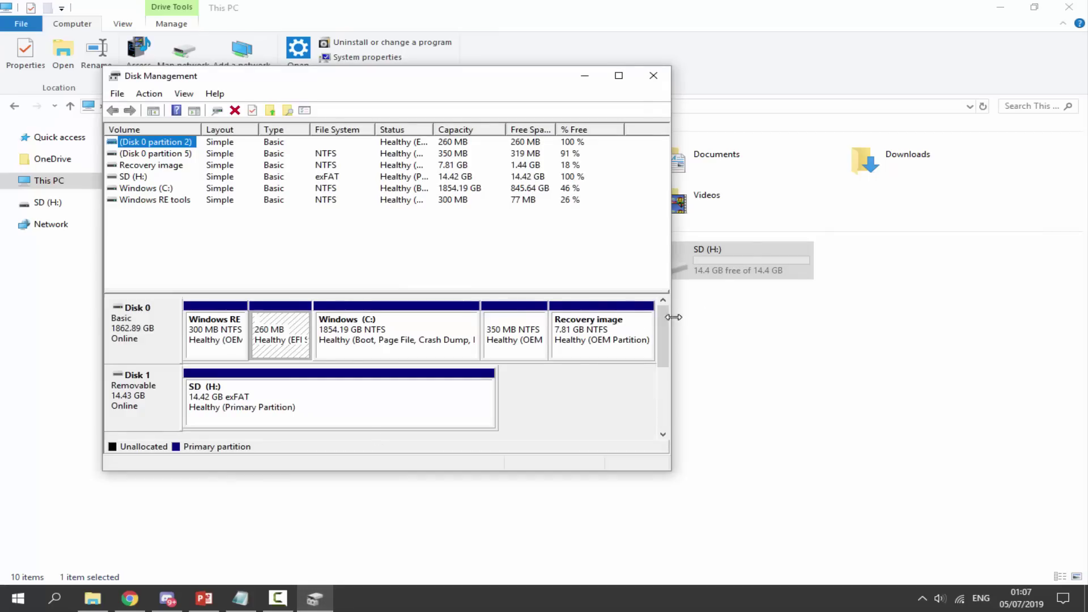
pyautogui.moveTo(672, 317); pyautogui.dragTo(802, 318)
# Step: Examine the SD (H:) partition on Disk 1 and its available volume operations, then close Disk Management
pyautogui.click(291, 404)
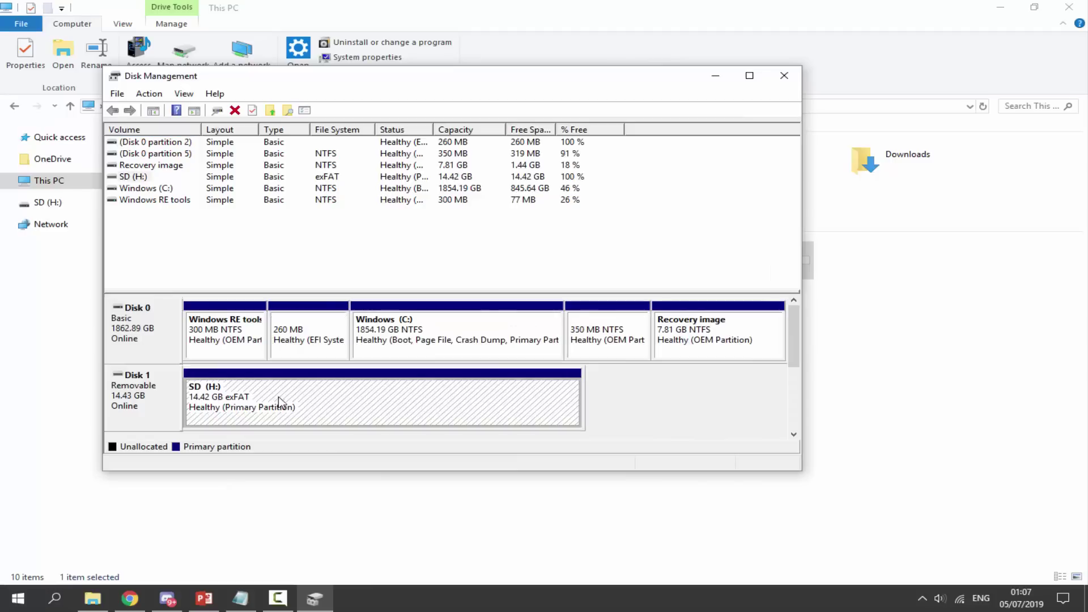
pyautogui.rightClick(285, 397)
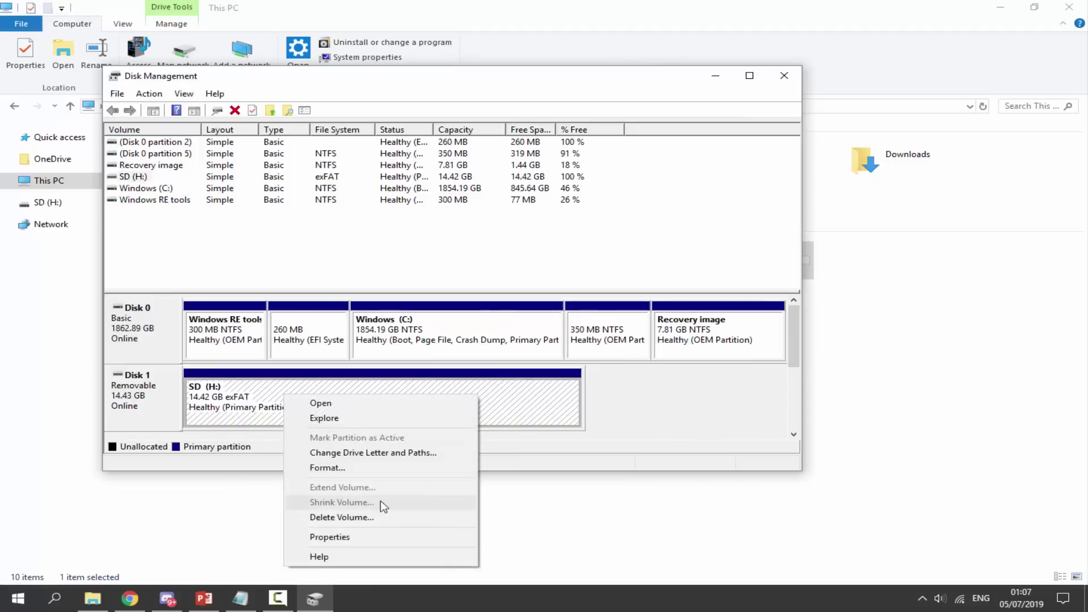
pyautogui.click(253, 408)
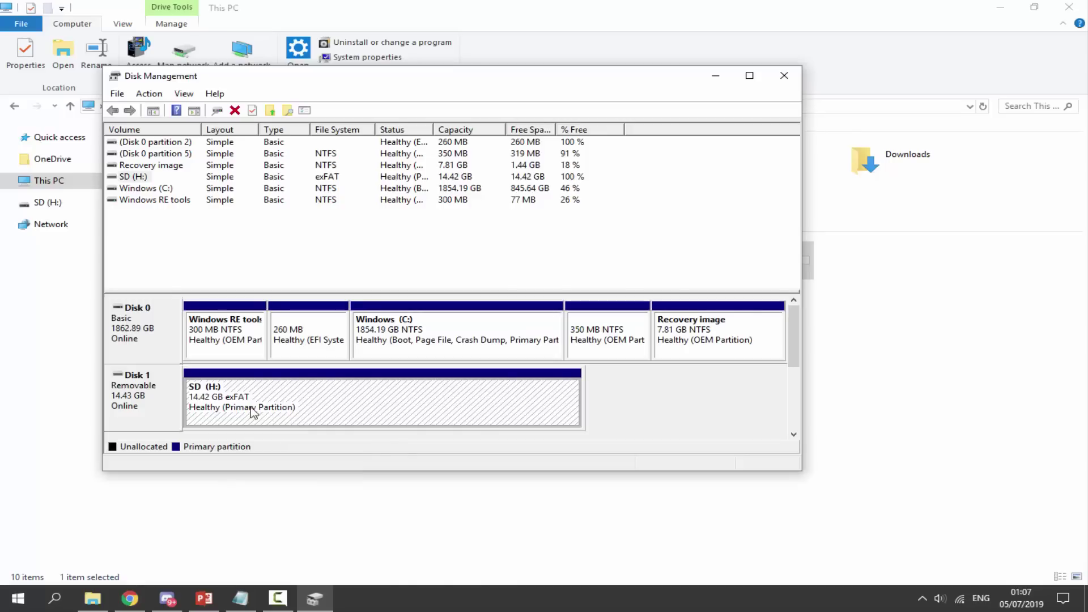
pyautogui.rightClick(259, 390)
pyautogui.click(259, 390)
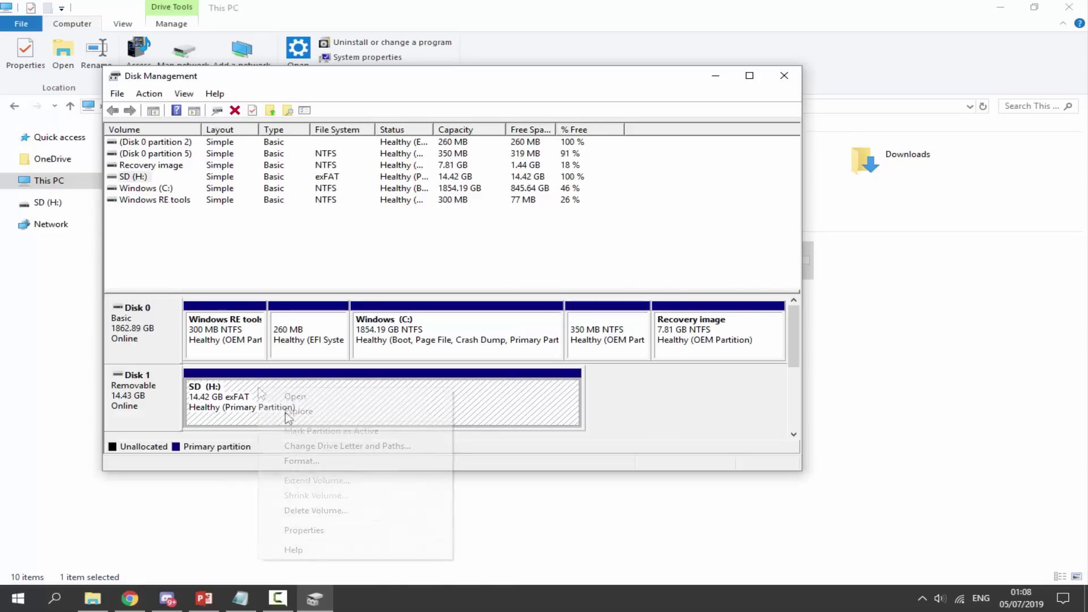
pyautogui.rightClick(270, 394)
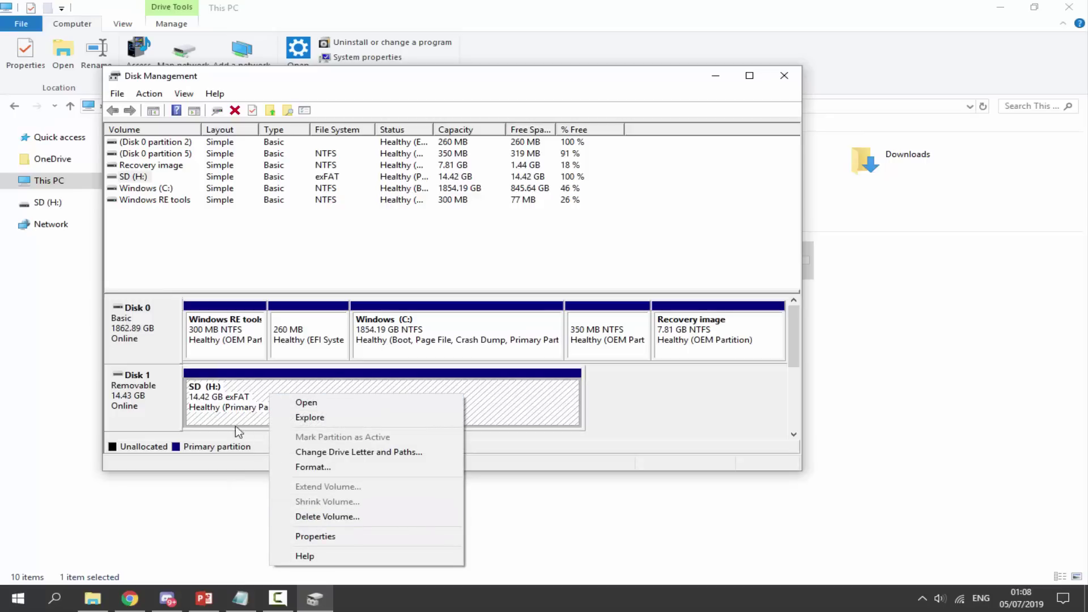
pyautogui.click(252, 407)
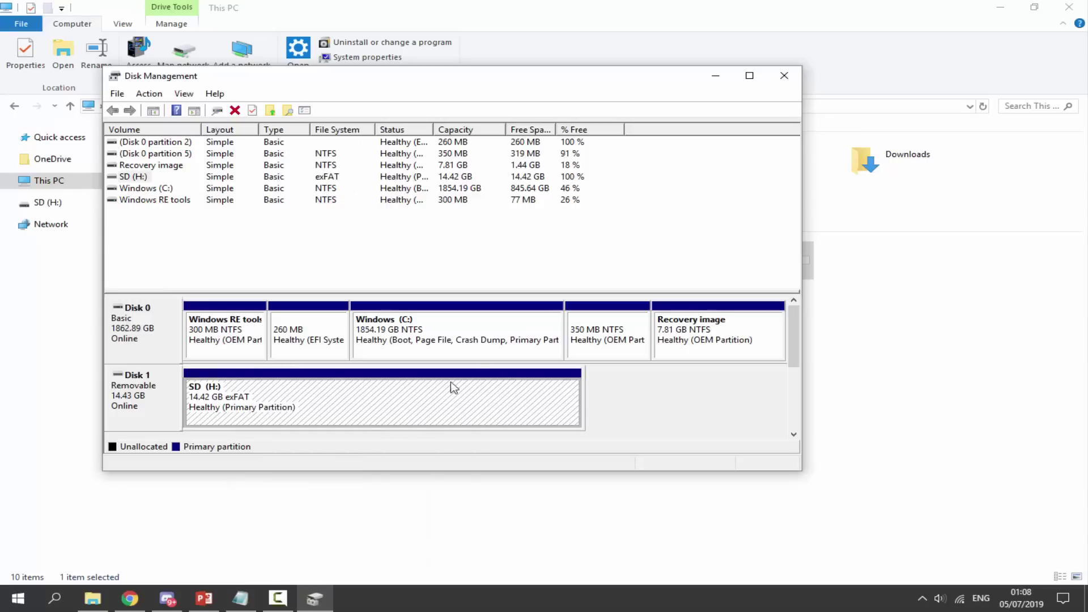
pyautogui.click(784, 76)
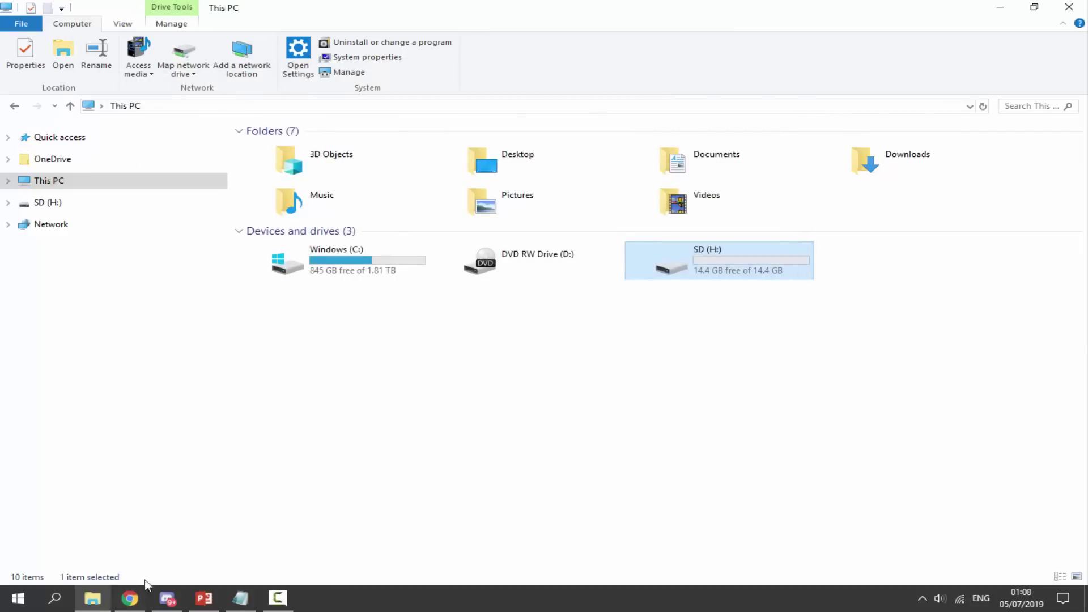
# Step: In Chrome, download the PocketGo V1 CFW v1.0 firmware from the Bittboy site's MEGA link and check the archive's size
pyautogui.click(136, 598)
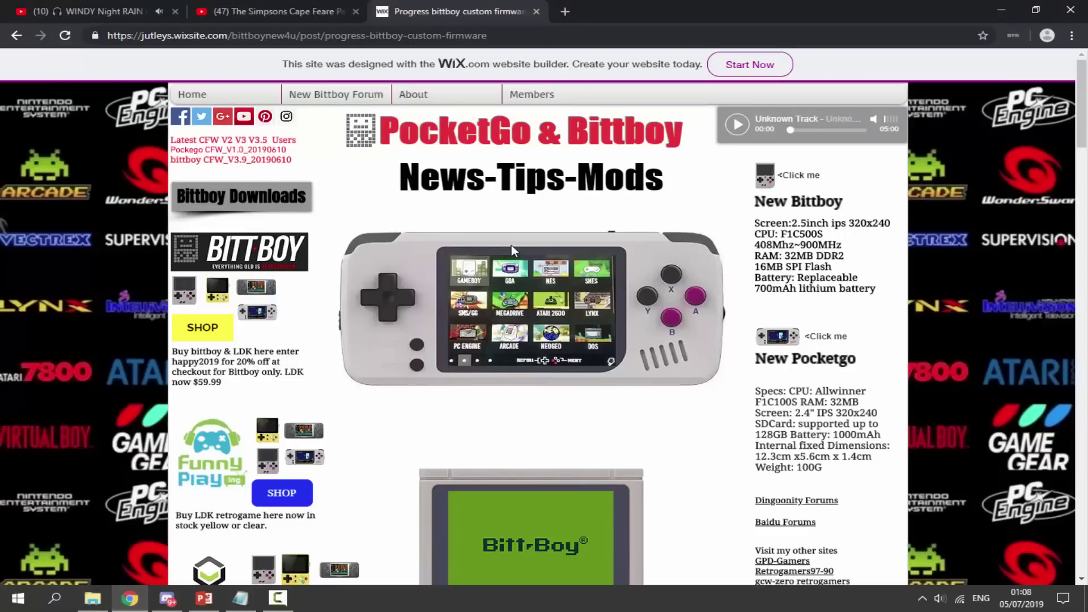
pyautogui.scroll(-1, 509, 233)
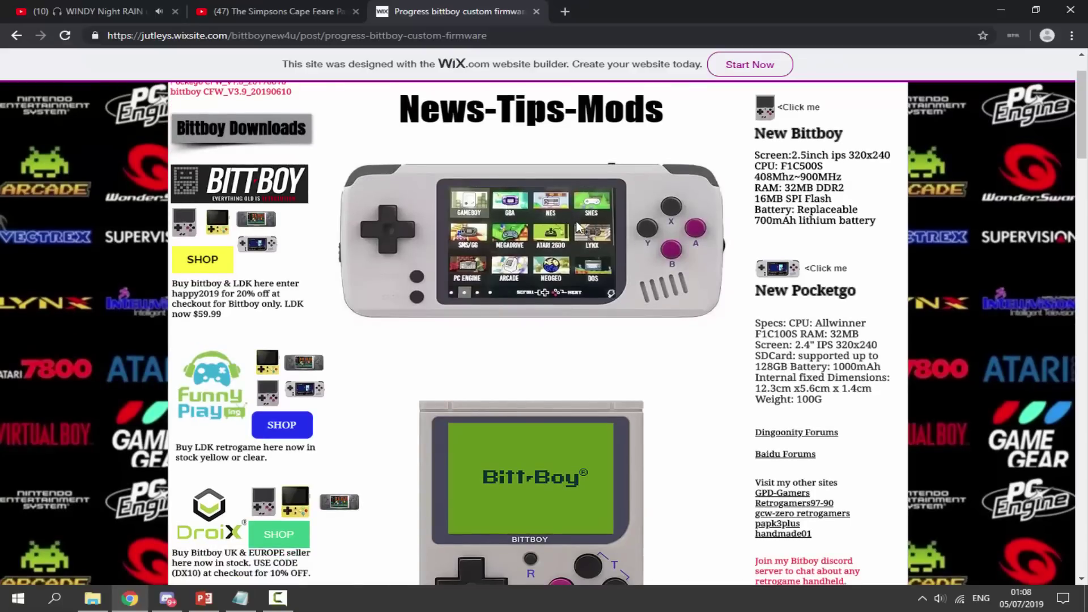
pyautogui.scroll(-15, 549, 263)
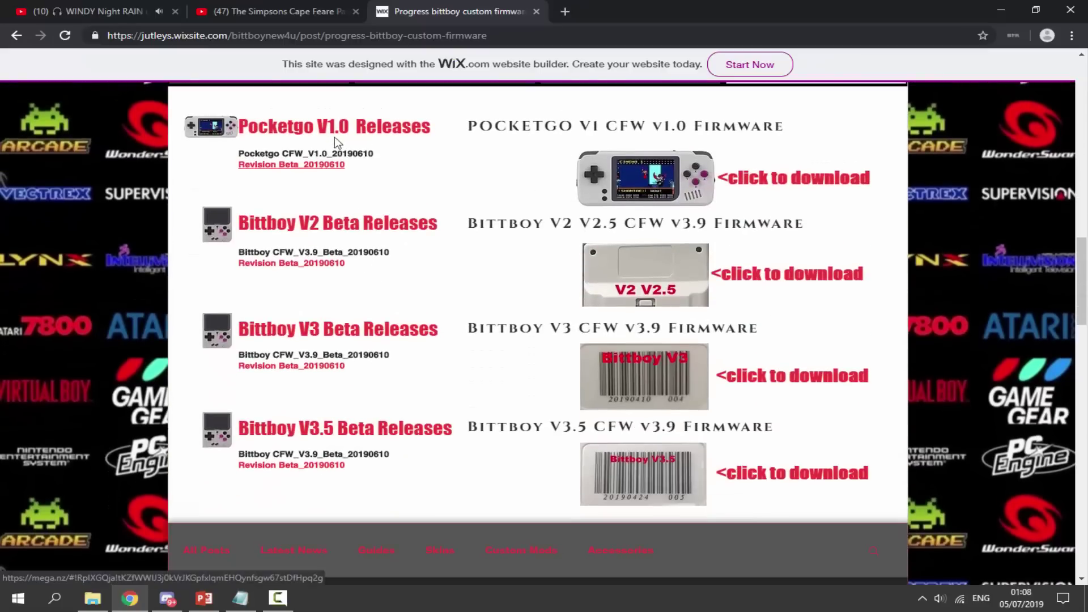
pyautogui.click(671, 182)
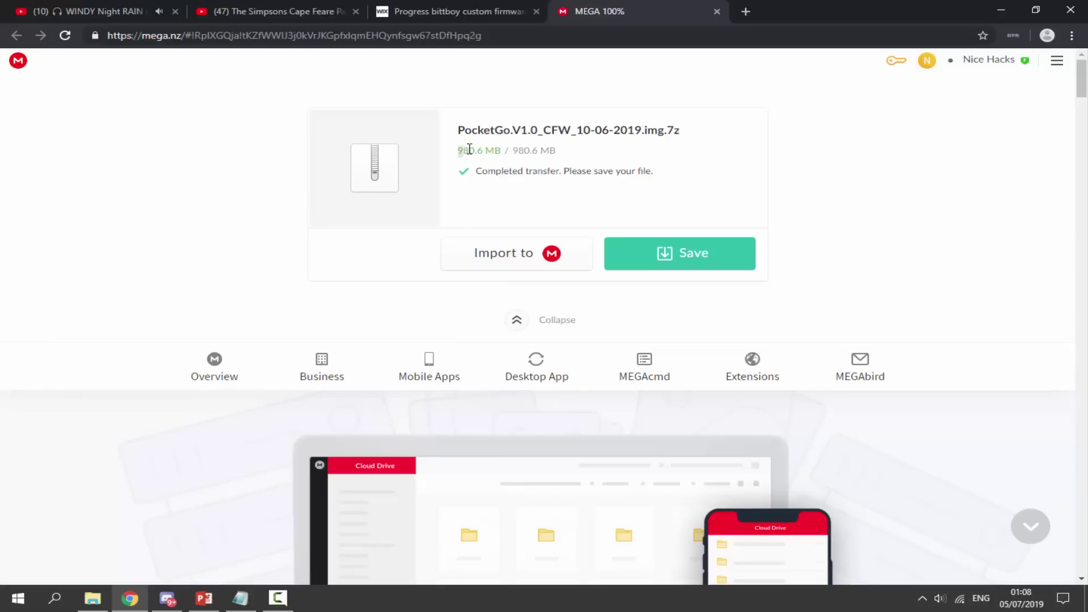
pyautogui.moveTo(469, 149); pyautogui.dragTo(482, 148)
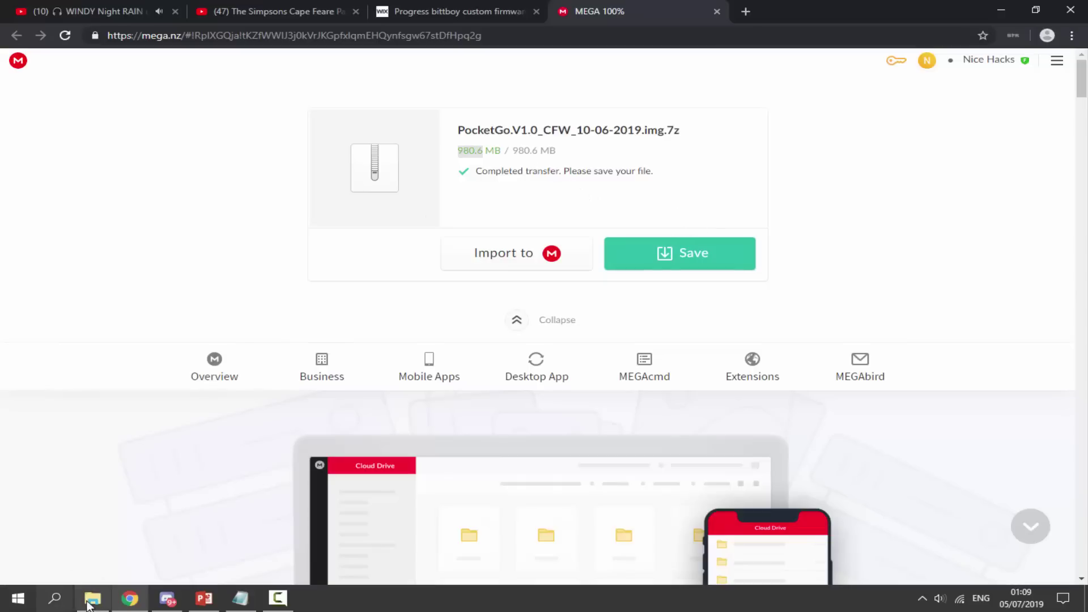
# Step: In File Explorer, extract PocketGo.V1.0_CFW_10-06-2019.img.7z into its current folder, New folder (4) in Downloads
pyautogui.click(108, 592)
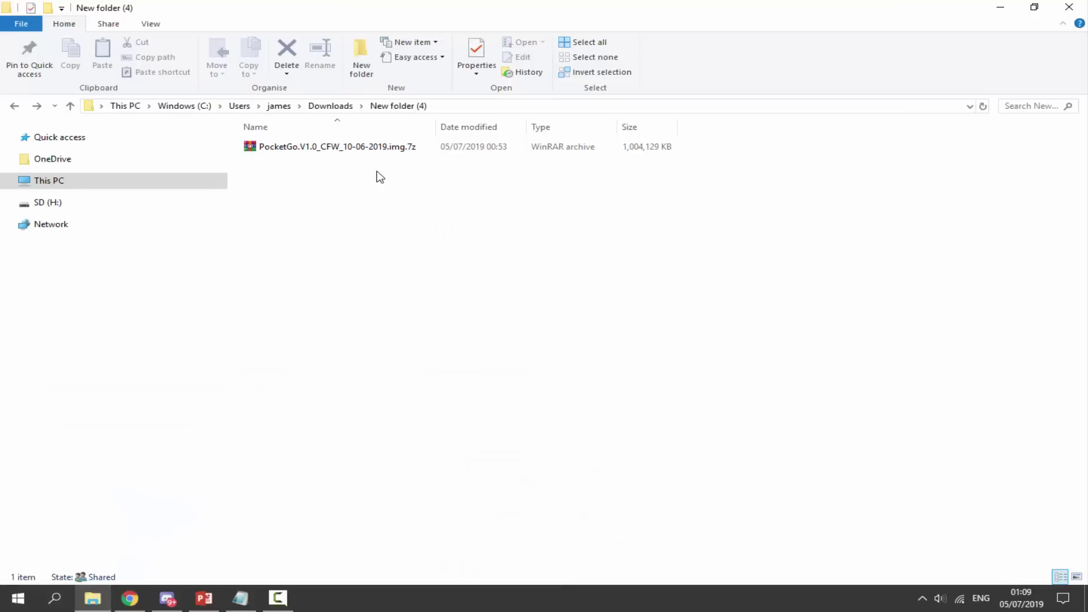
pyautogui.click(371, 148)
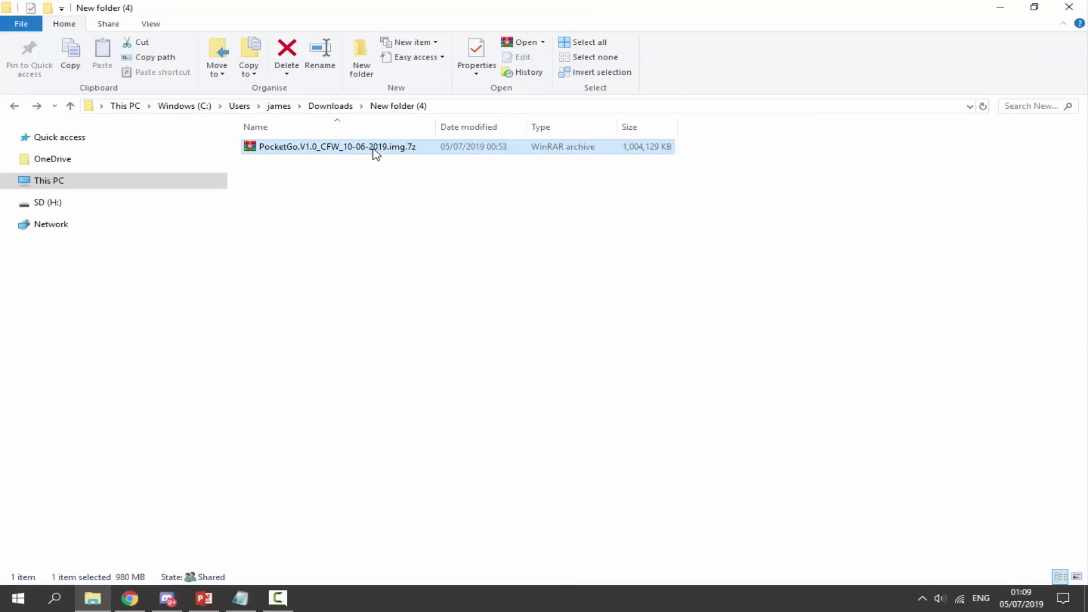
pyautogui.rightClick(373, 150)
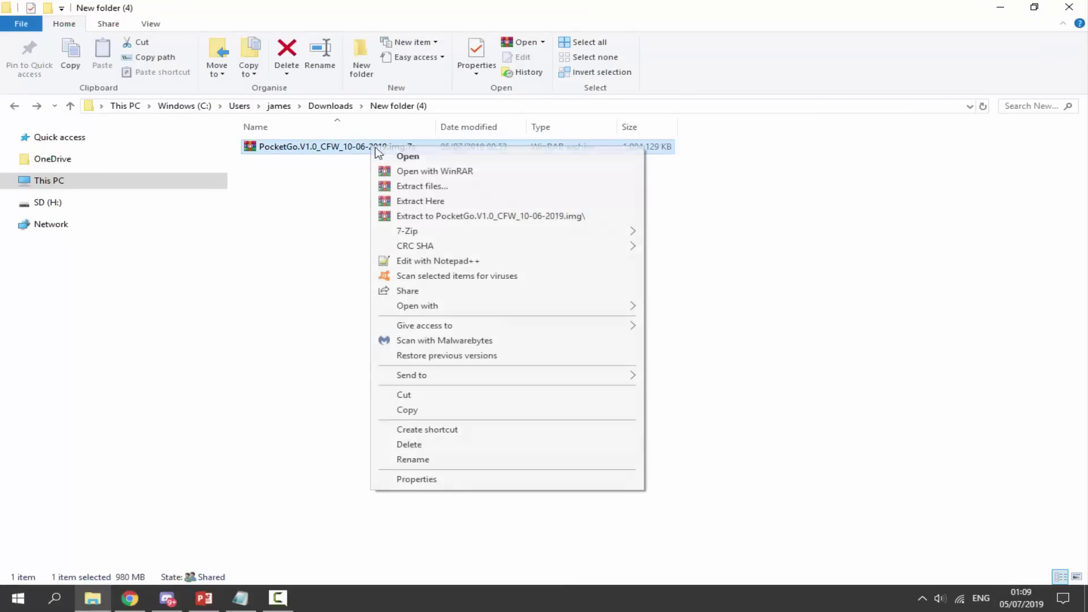
pyautogui.click(420, 199)
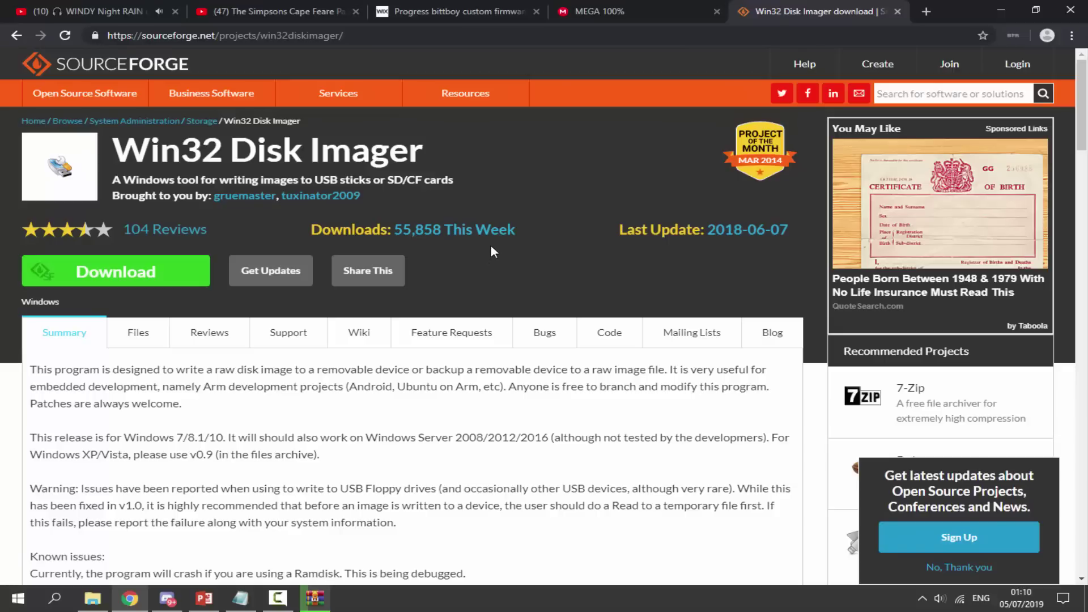
# Step: Download the Win32 Disk Imager installer from its SourceForge project page
pyautogui.moveTo(118, 151); pyautogui.dragTo(420, 150)
pyautogui.click(422, 151)
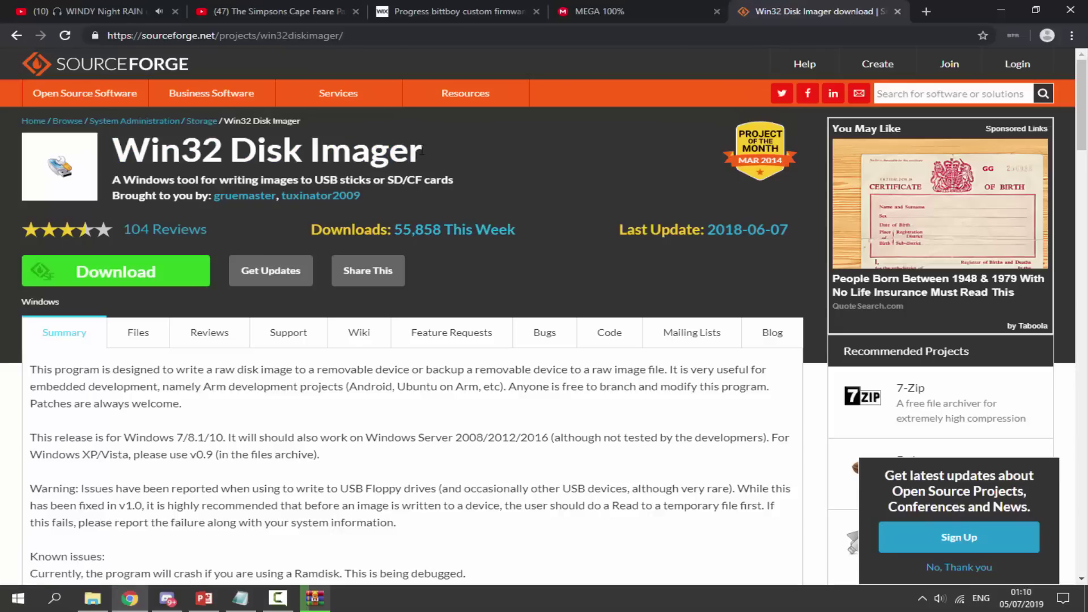
pyautogui.click(141, 272)
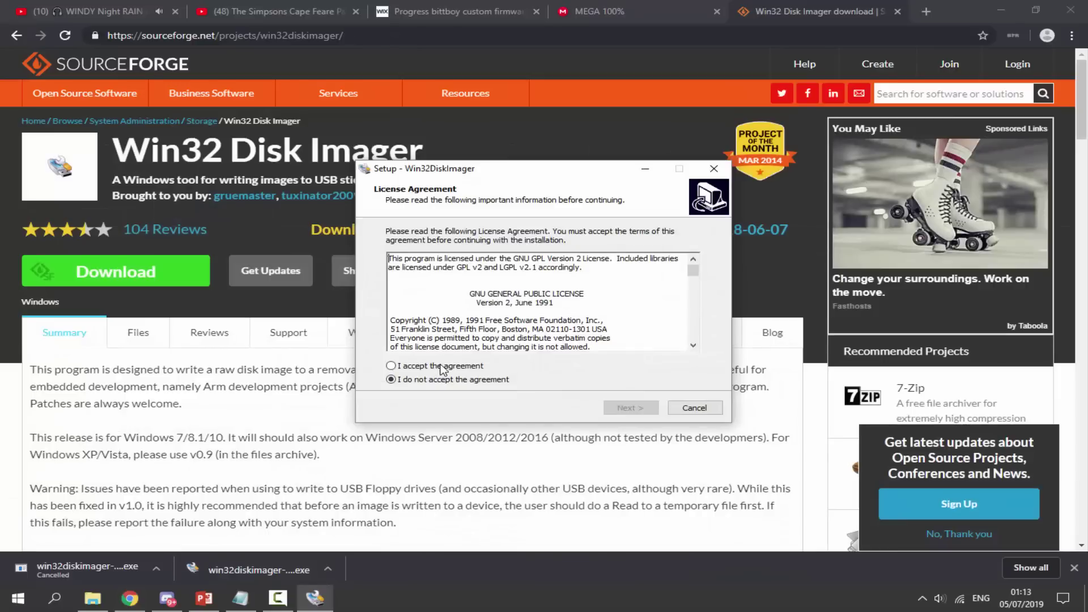
pyautogui.click(436, 368)
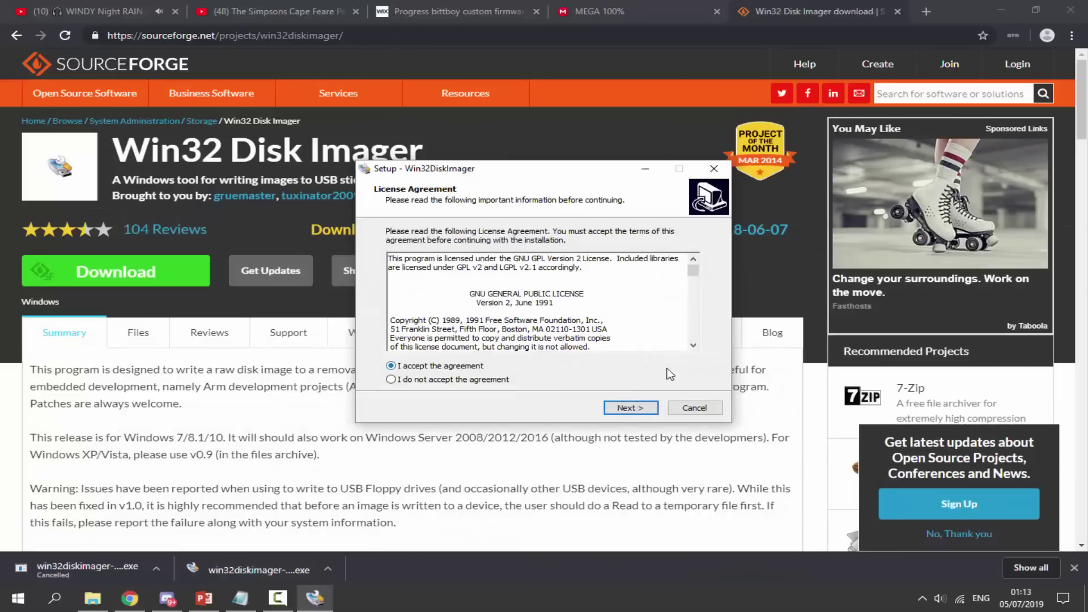
pyautogui.click(646, 406)
pyautogui.click(694, 408)
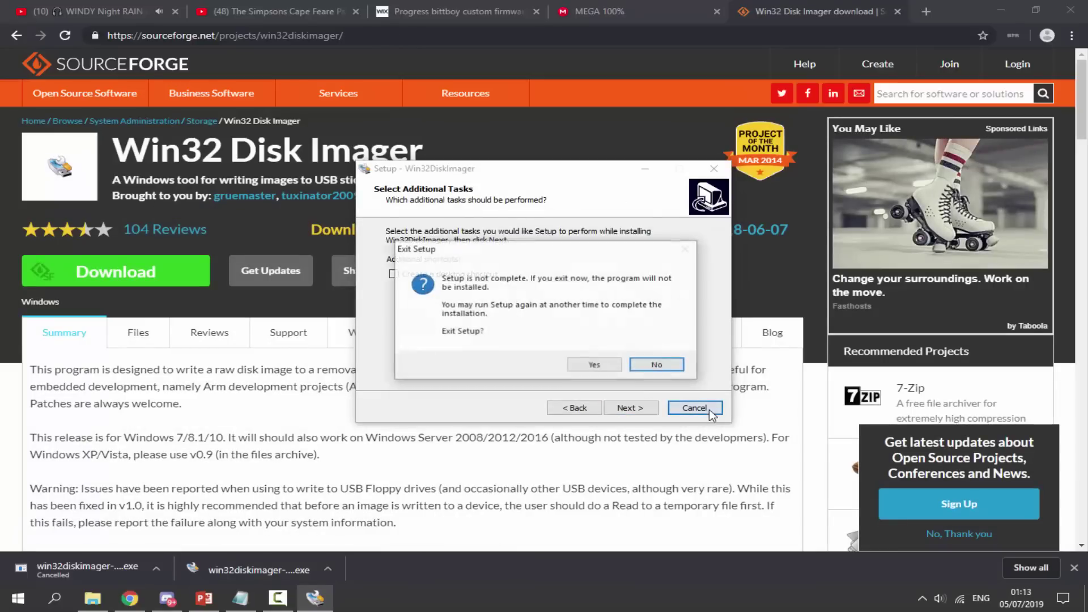
pyautogui.click(590, 368)
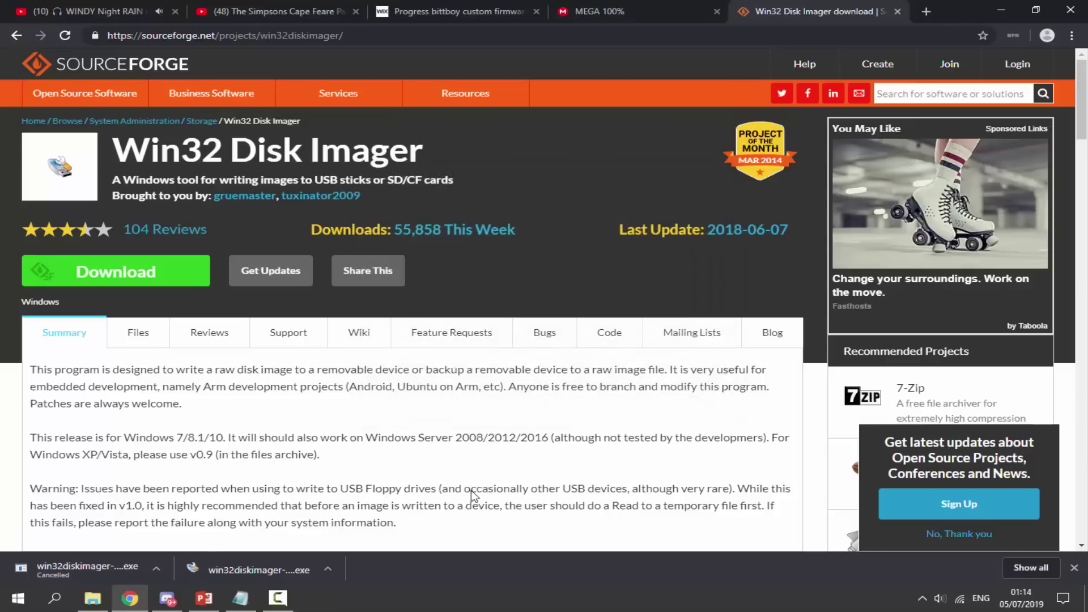
# Step: Dismiss the browser's downloads bar and switch to File Explorer at the folder with the extracted PocketGo image
pyautogui.click(1074, 568)
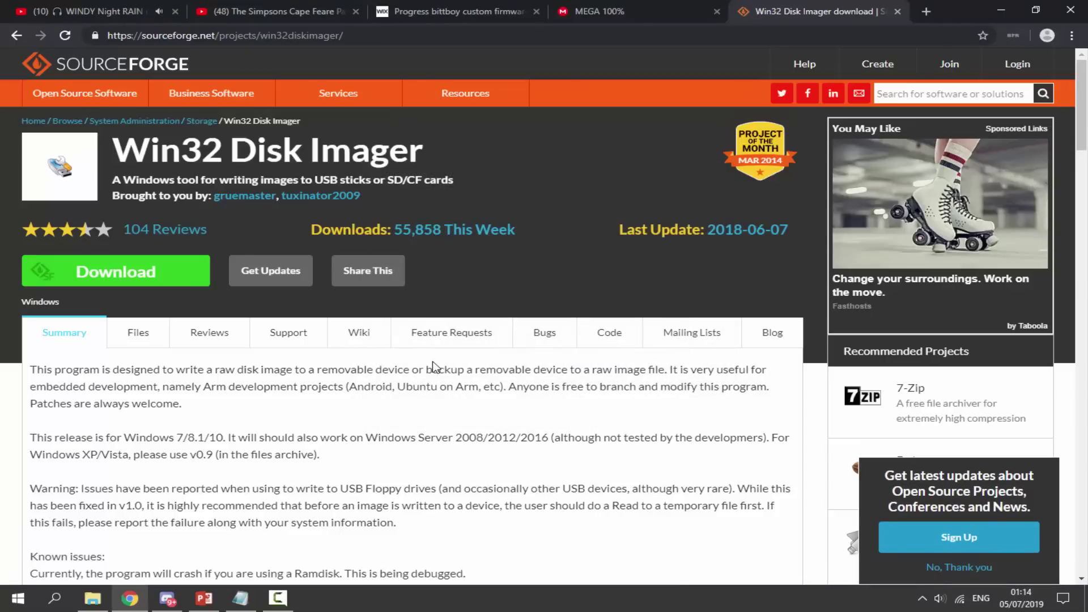
pyautogui.click(101, 605)
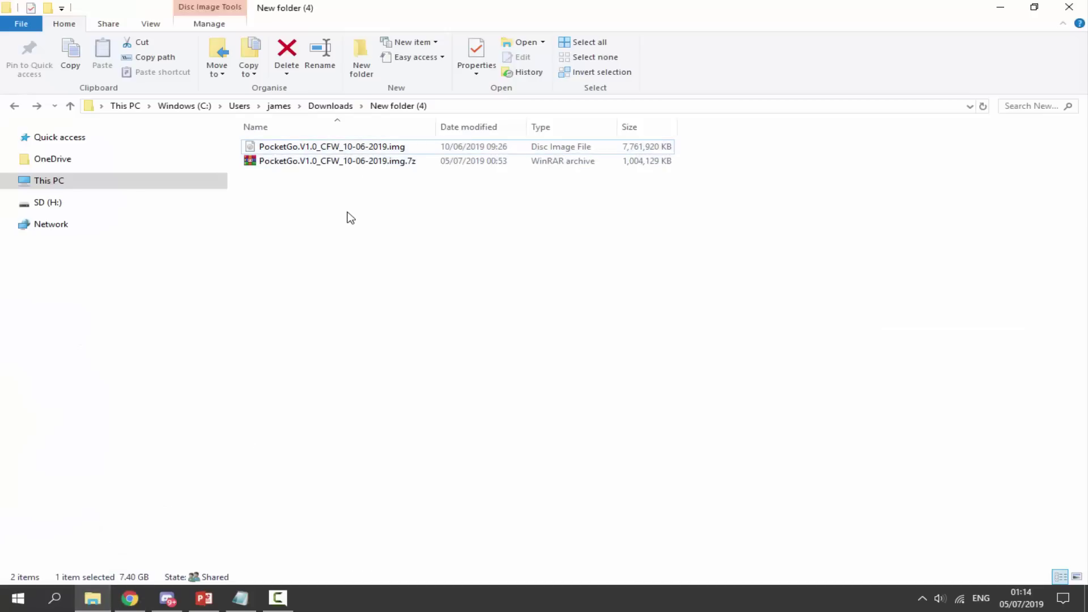
# Step: Launch Win32 Disk Imager and select the SD card, drive H:, as the target device
pyautogui.click(351, 218)
pyautogui.click(55, 599)
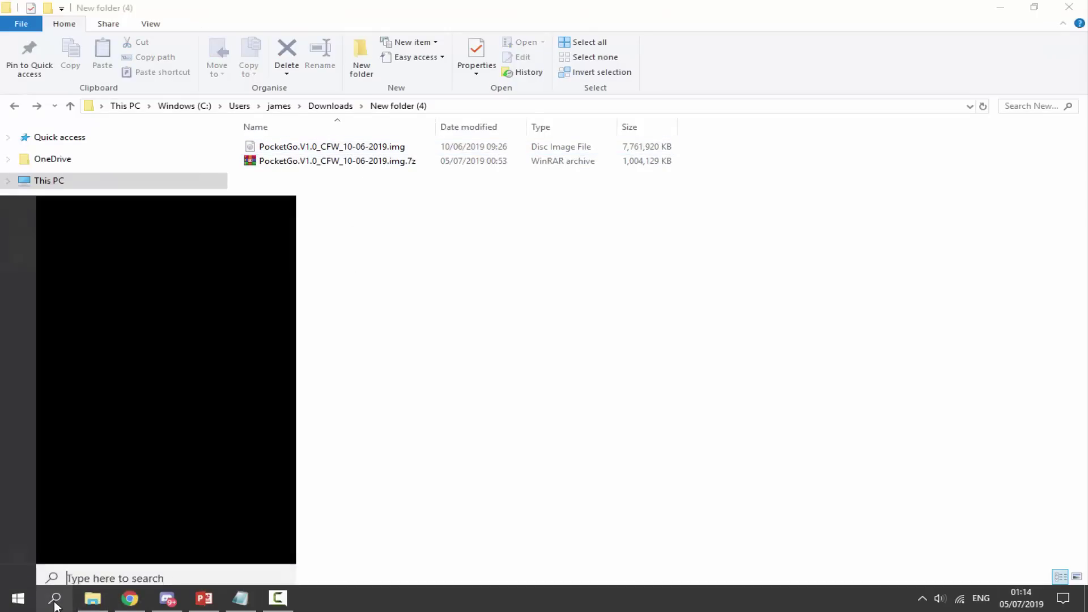
pyautogui.write('win32')
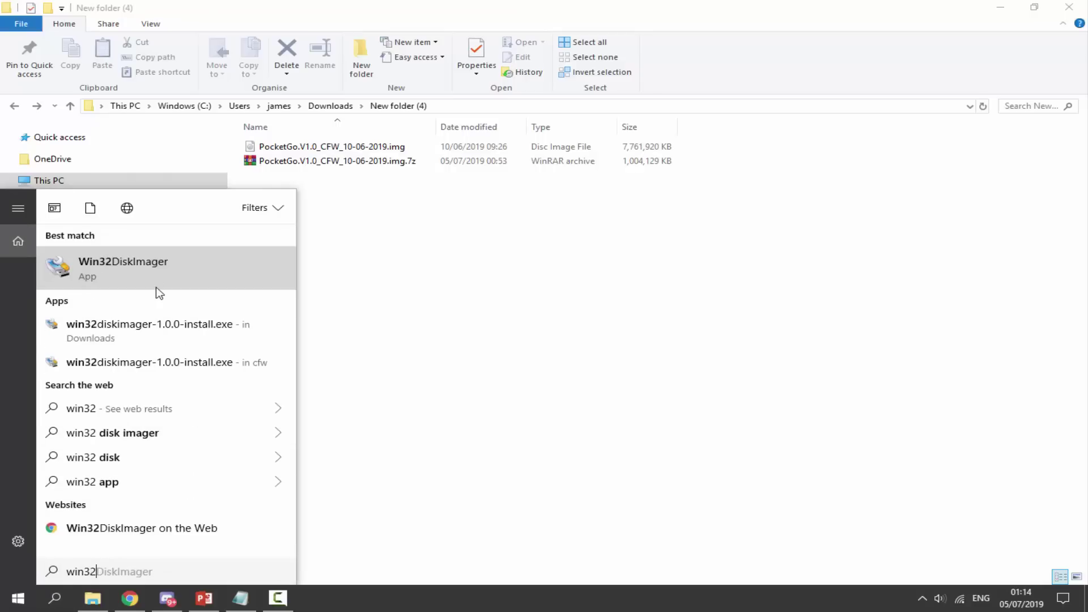
pyautogui.click(525, 253)
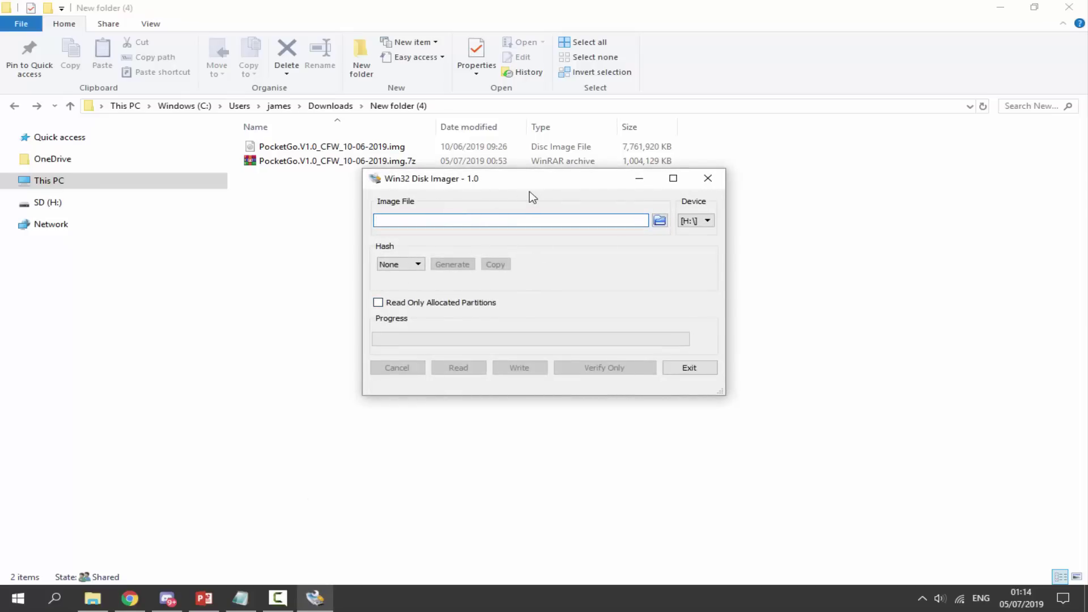
pyautogui.click(689, 221)
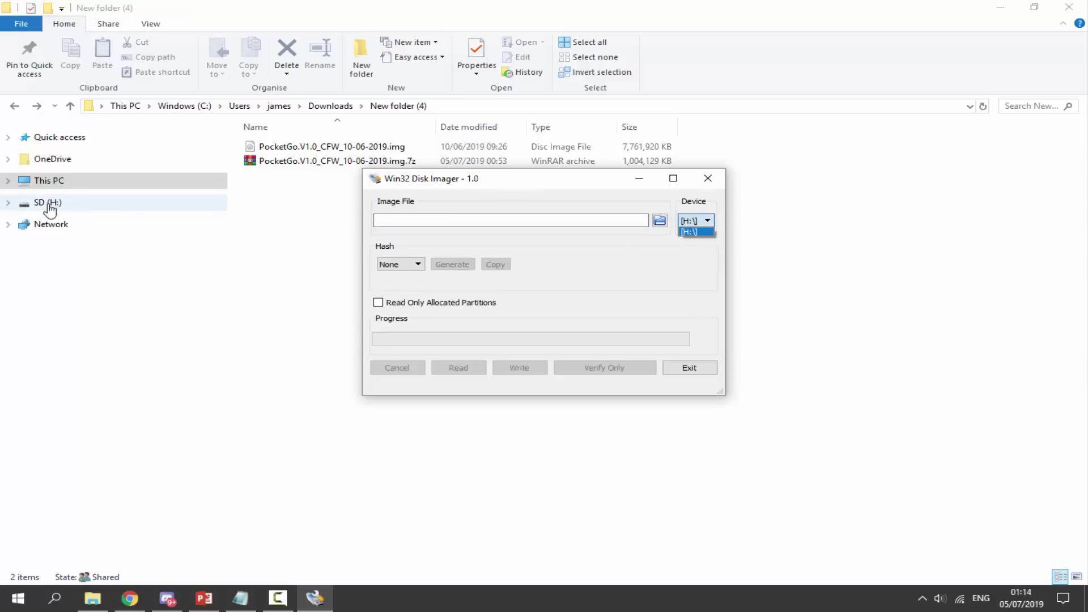
pyautogui.click(701, 233)
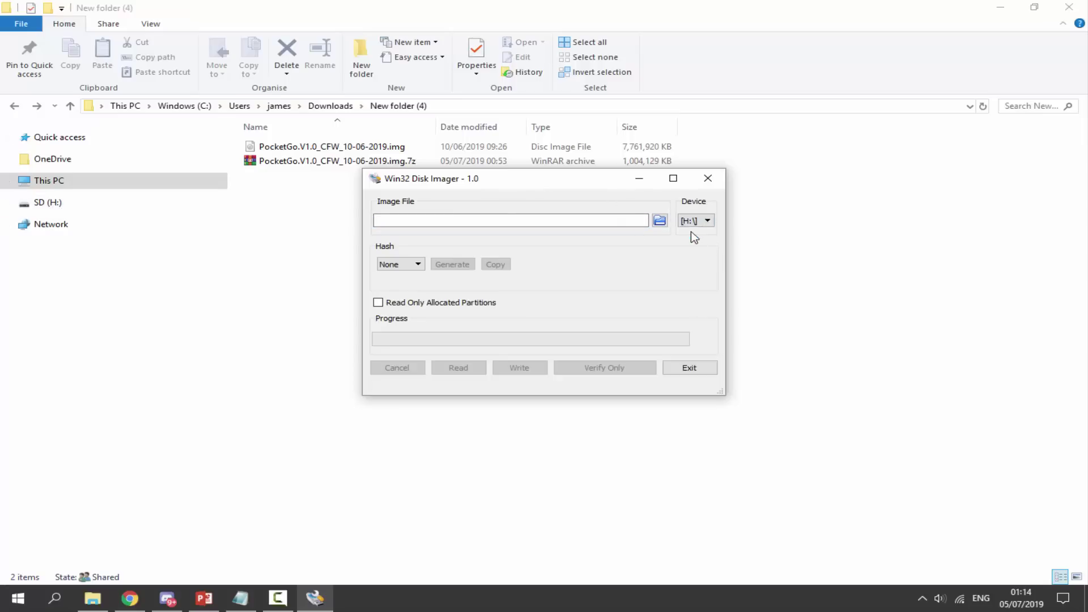
# Step: Load PocketGo.V1.0_CFW_10-06-2019.img from New folder (4) as the image file and write it to the SD card, accepting the overwrite
pyautogui.click(660, 221)
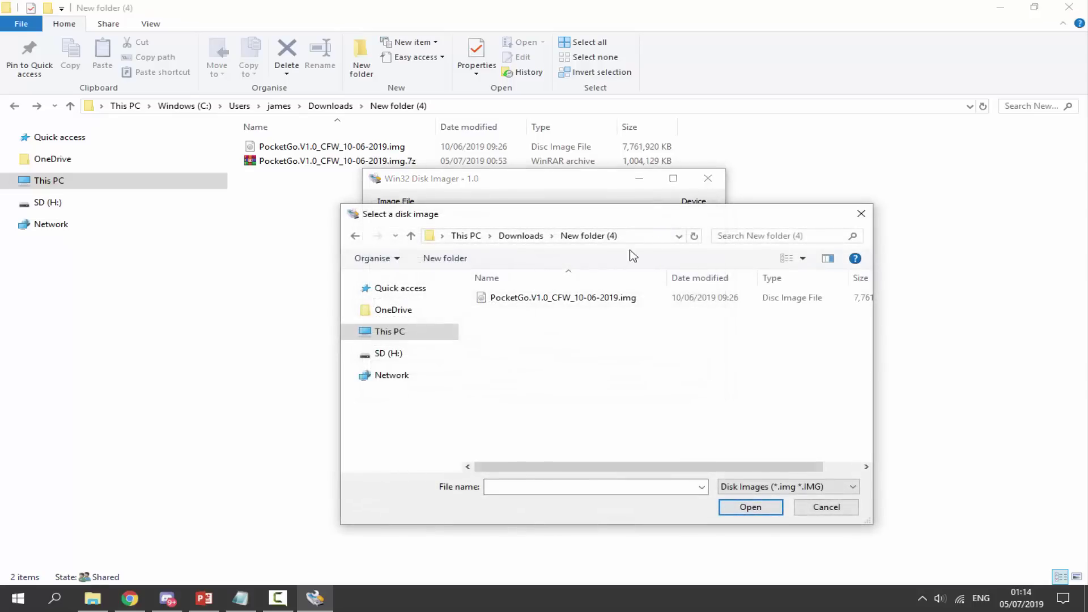
pyautogui.click(570, 300)
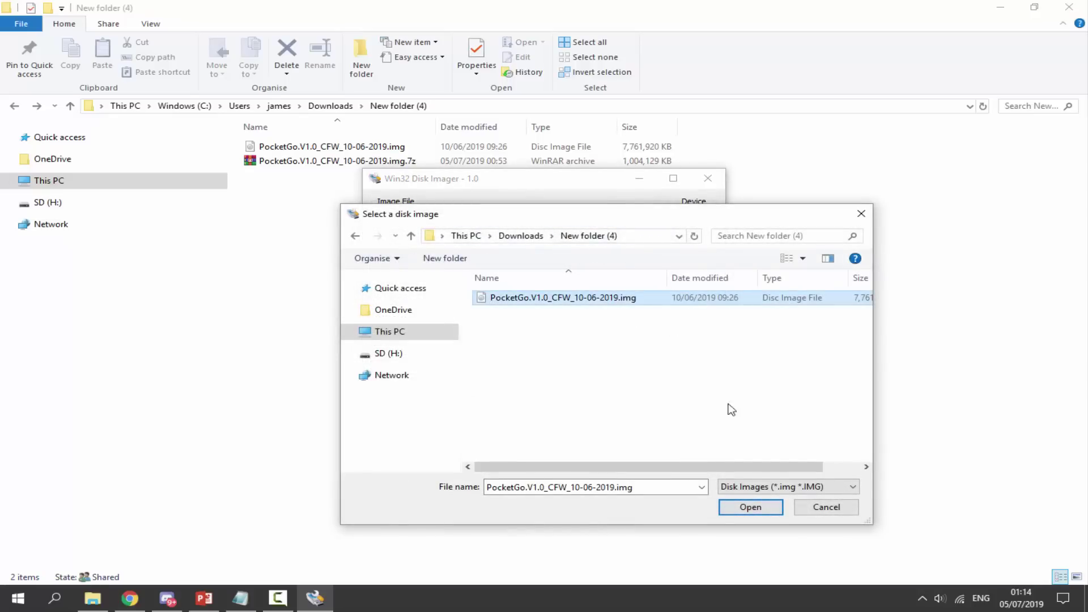
pyautogui.click(751, 508)
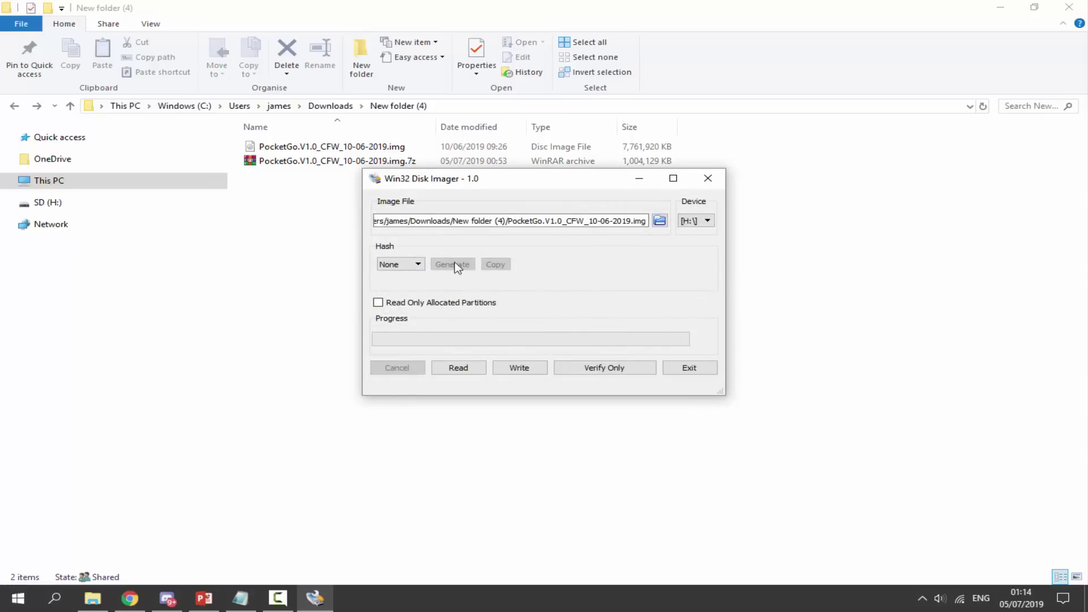
pyautogui.click(518, 368)
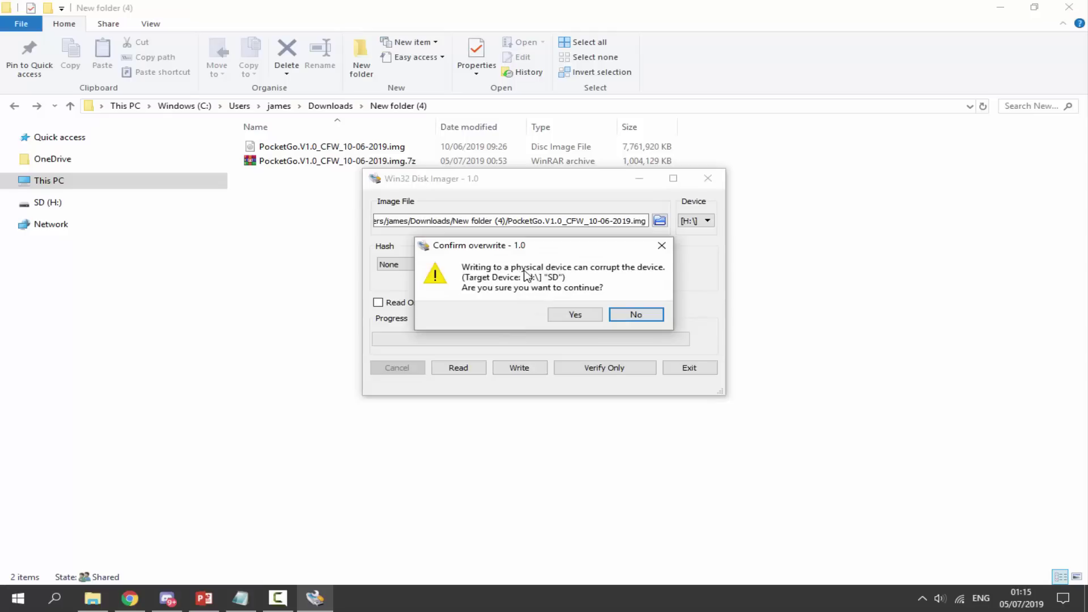
pyautogui.click(568, 316)
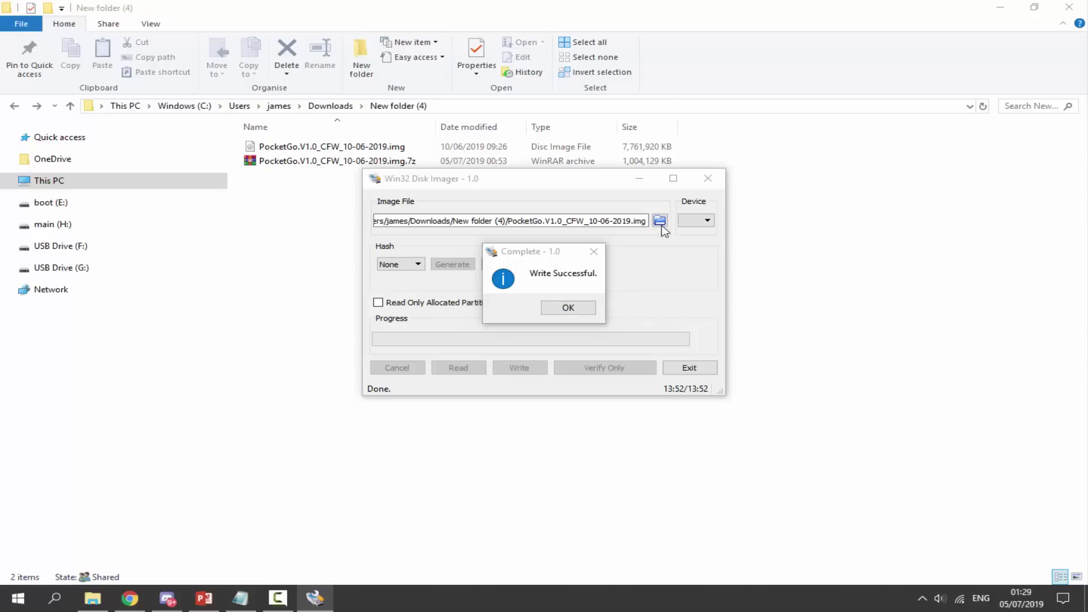
# Step: Acknowledge the finished write, decline formatting drives G: and F:, and exit Win32 Disk Imager
pyautogui.click(567, 307)
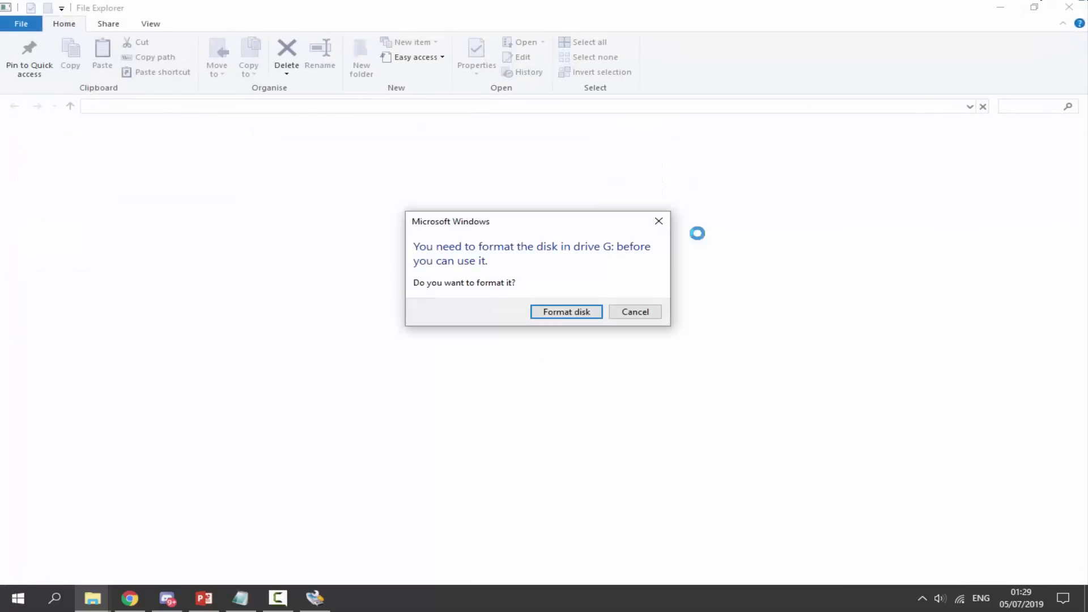
pyautogui.click(650, 316)
pyautogui.click(701, 320)
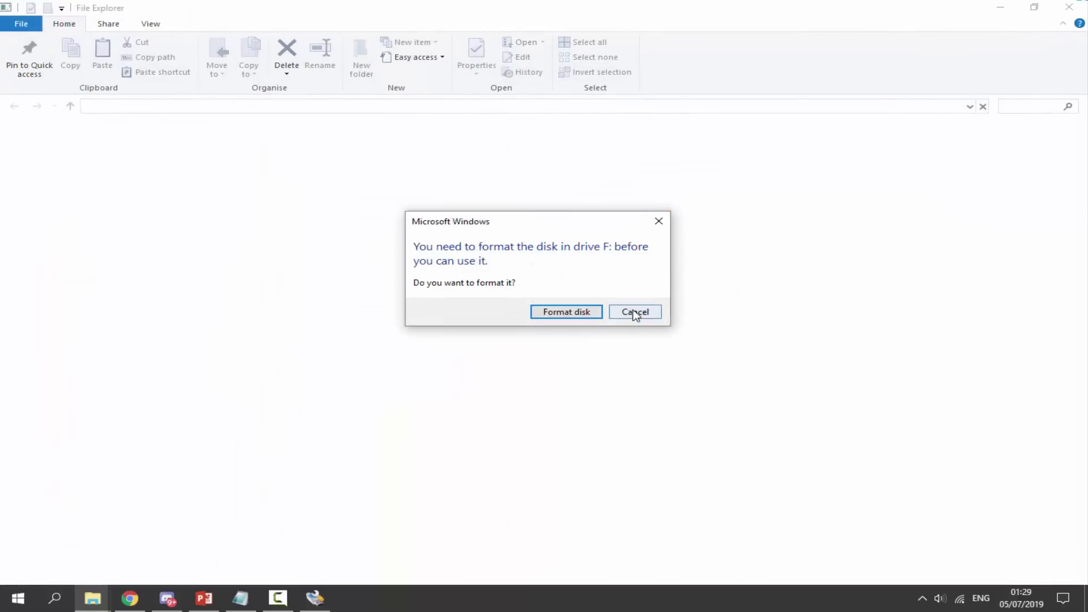
pyautogui.click(636, 313)
pyautogui.click(696, 322)
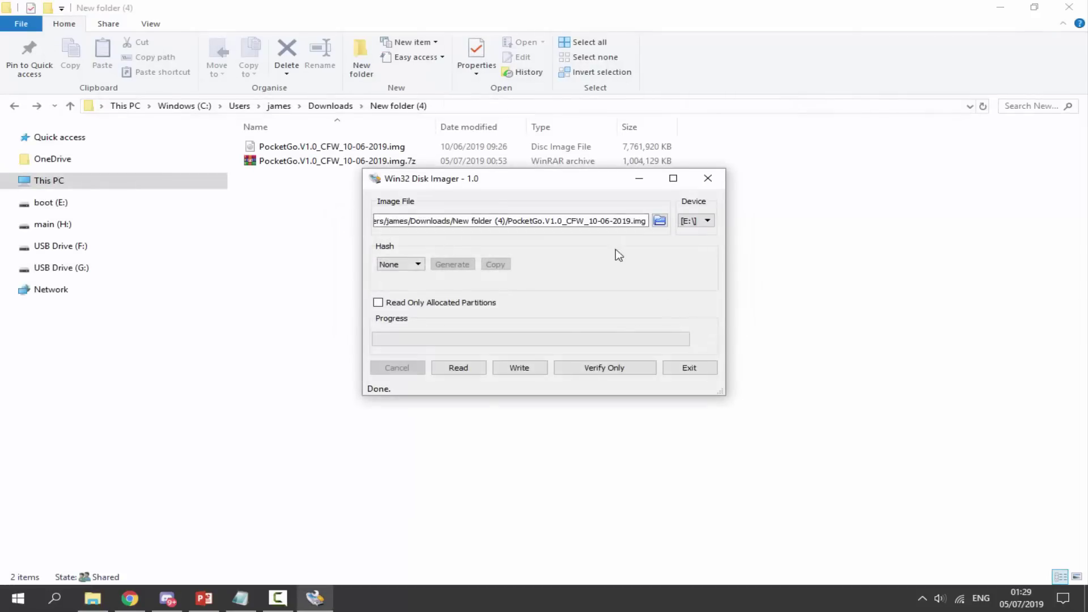
pyautogui.click(694, 369)
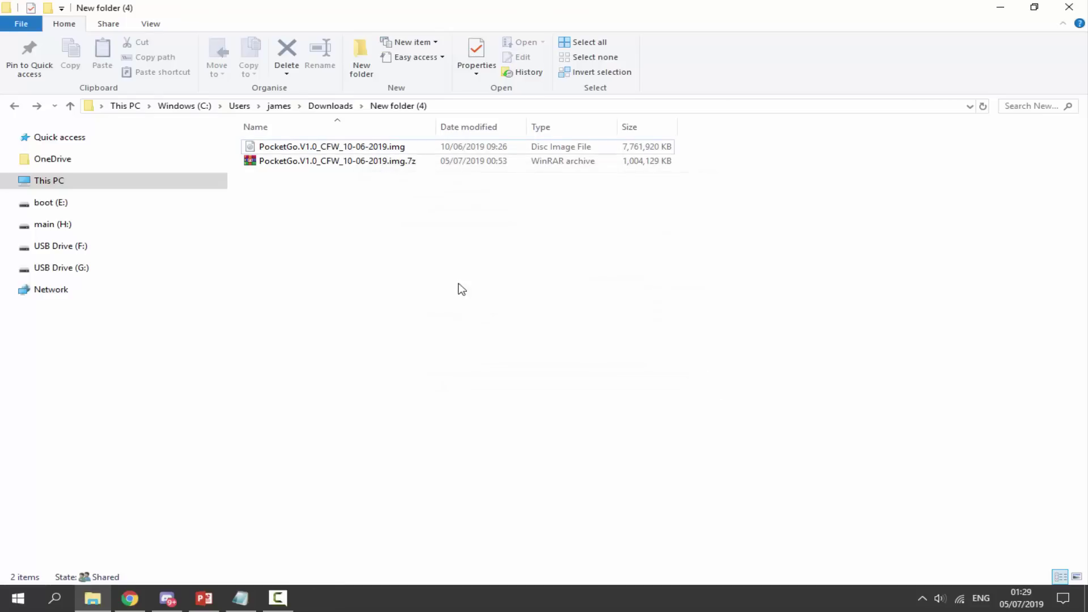
# Step: In File Explorer, examine the contents of the SD card's boot (E:) and main (H:) partitions
pyautogui.click(82, 203)
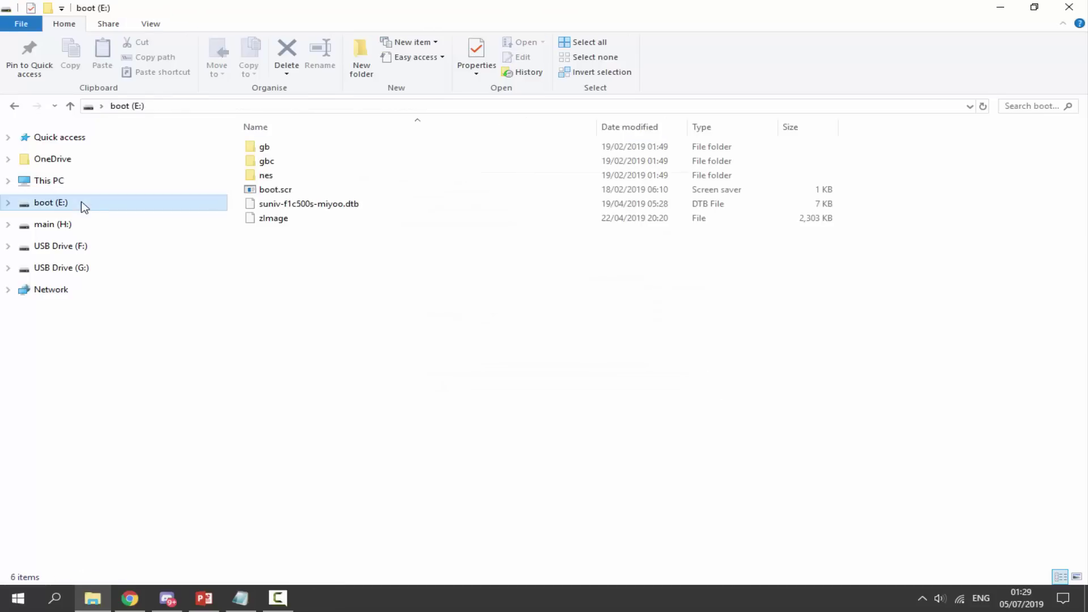
pyautogui.click(71, 230)
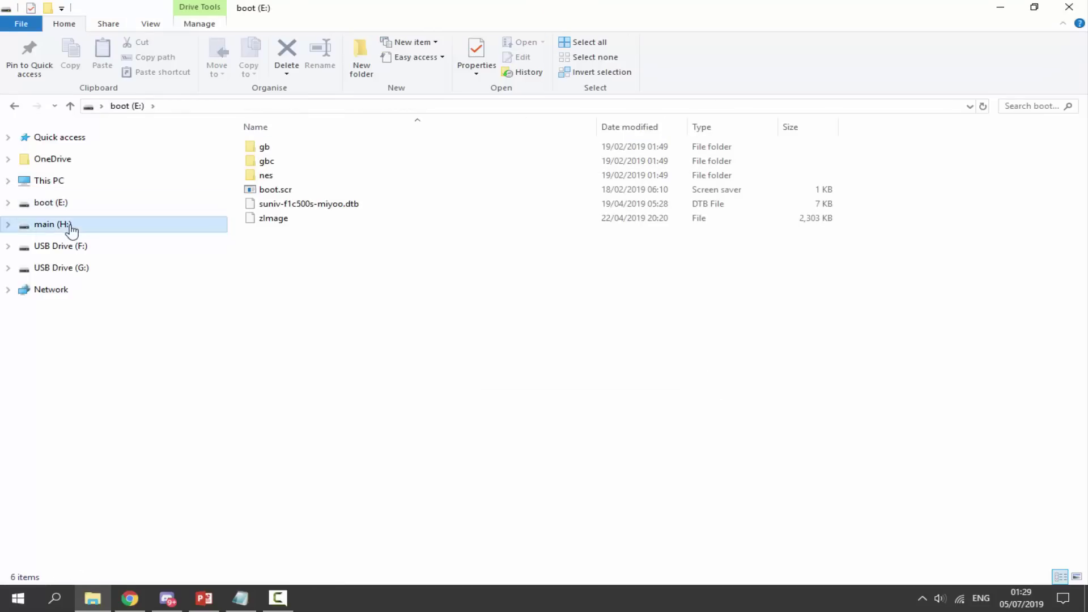
pyautogui.click(76, 205)
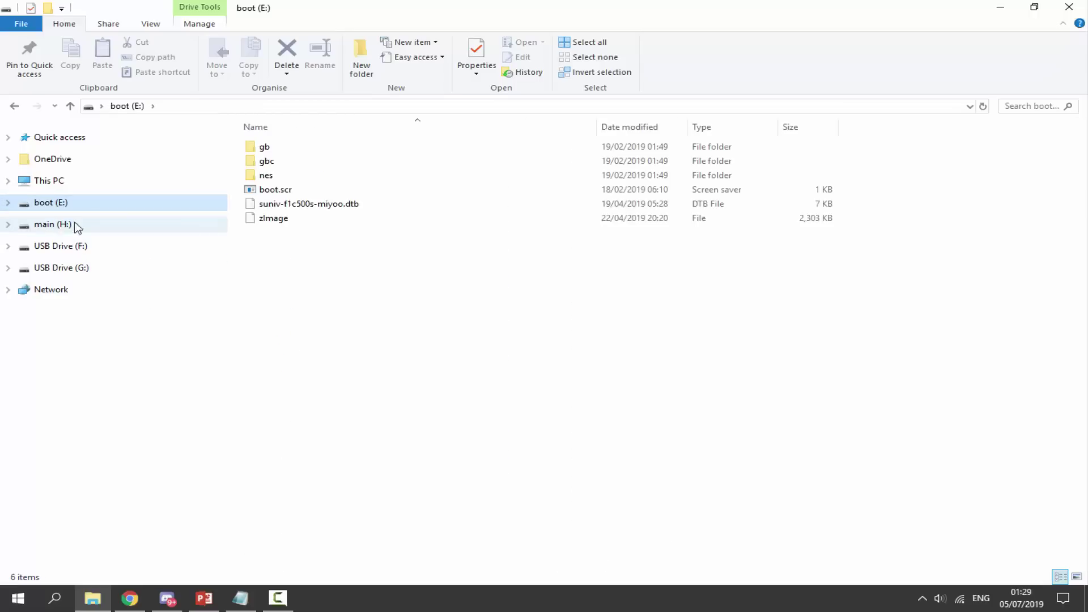
pyautogui.click(63, 226)
pyautogui.scroll(-1, 403, 275)
pyautogui.scroll(1, 300, 309)
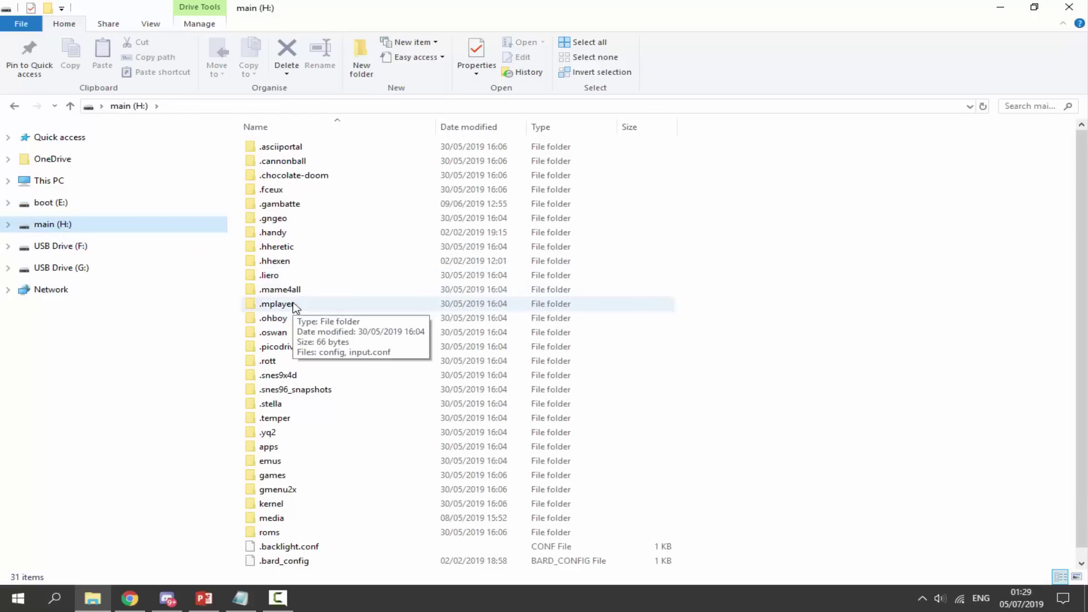
pyautogui.click(72, 207)
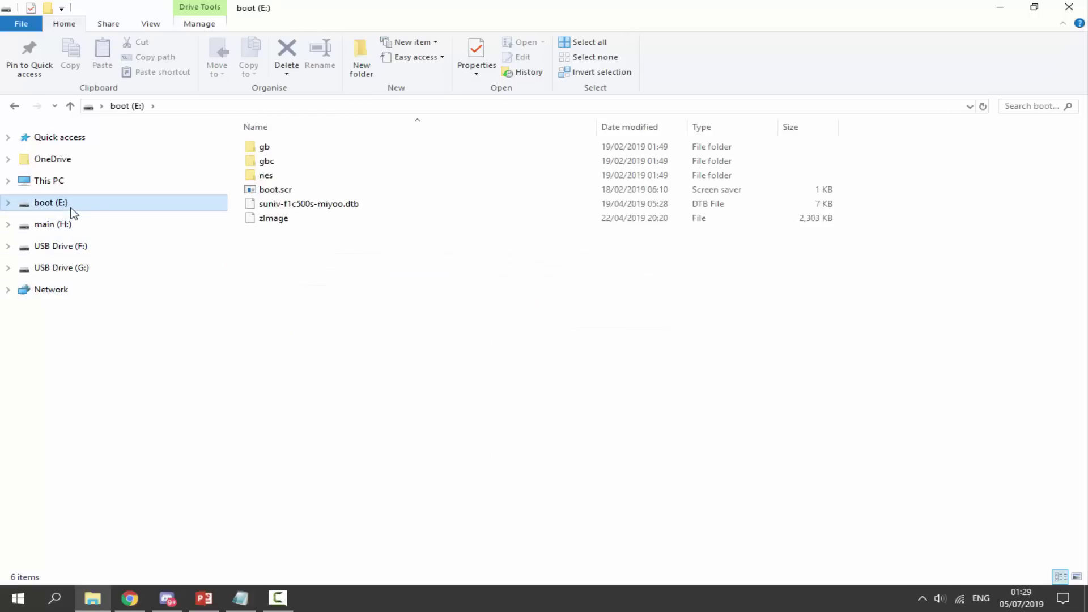
pyautogui.click(70, 226)
# Step: Open the roms folder on main (H:) and inspect its system folders, including GB
pyautogui.scroll(-1, 279, 530)
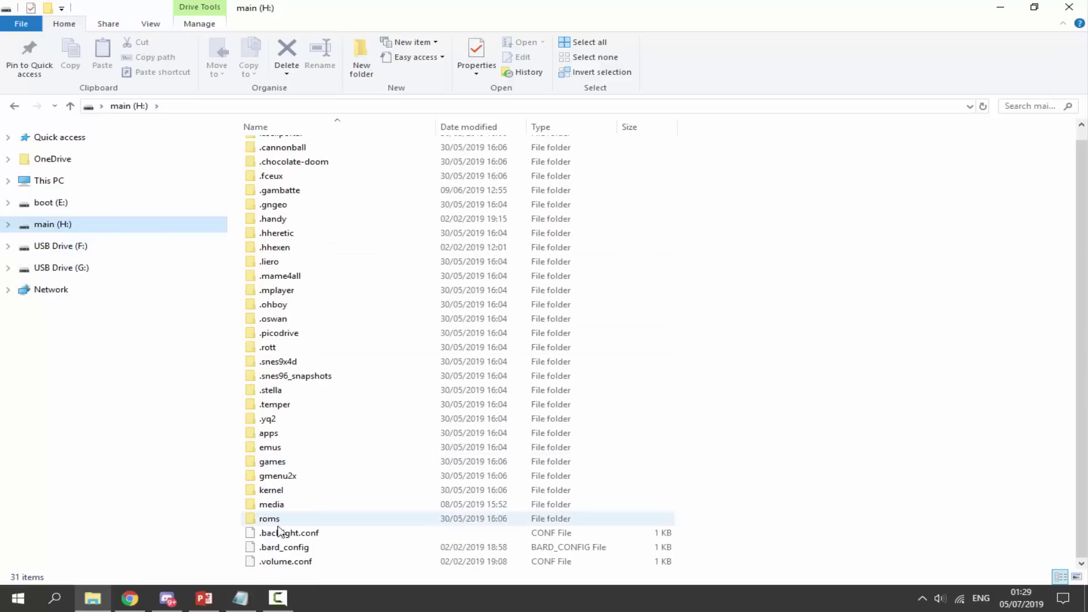
pyautogui.click(277, 518)
pyautogui.doubleClick(276, 520)
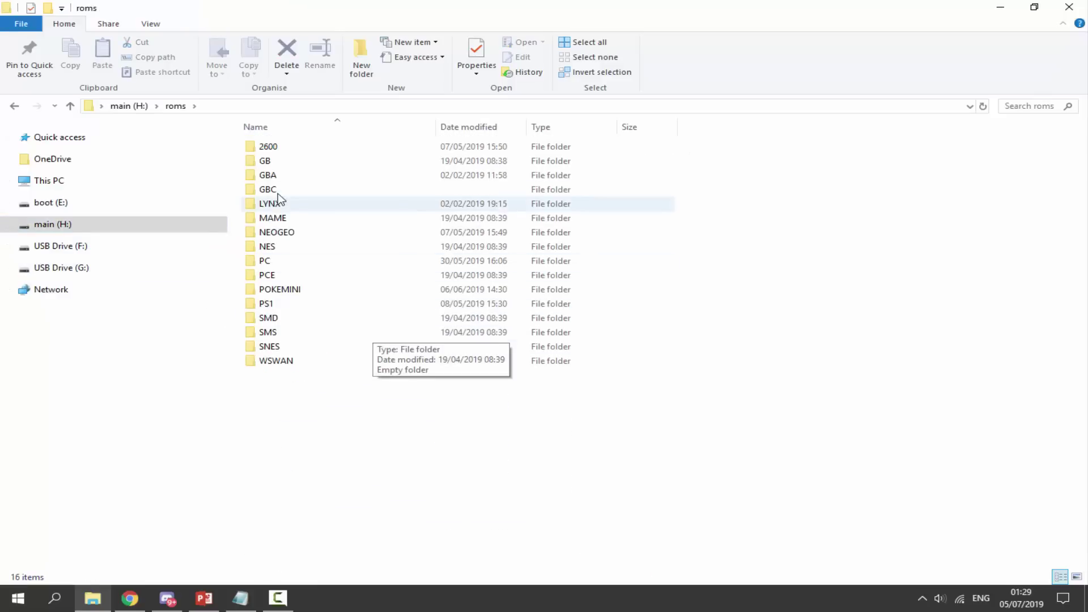
pyautogui.doubleClick(265, 161)
pyautogui.click(15, 107)
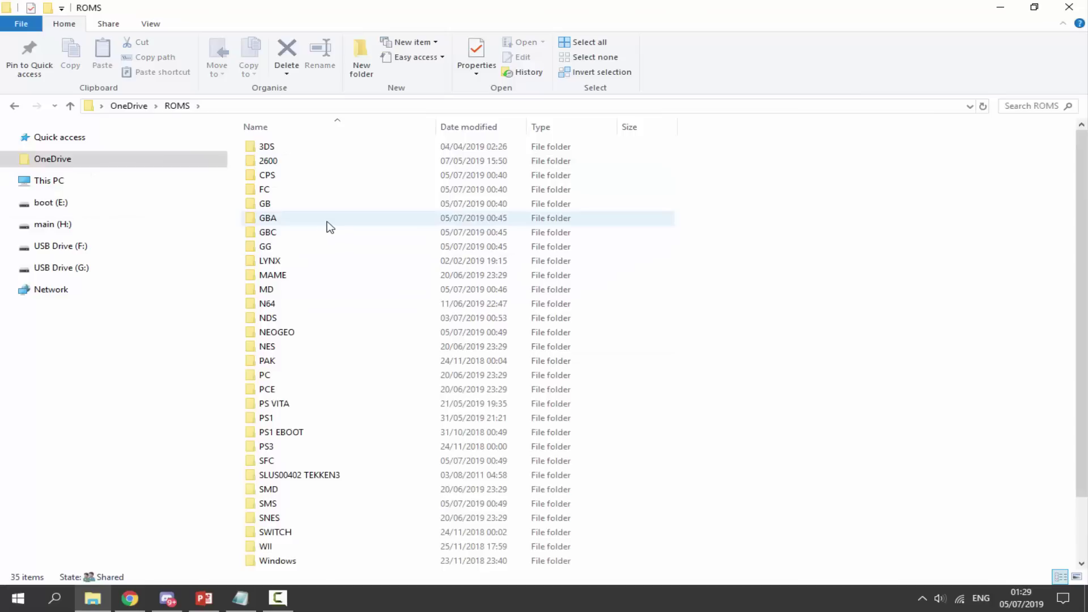
# Step: Copy six GBA ROMs, from 360 The Lord of The Rings to 376 Tony Hawks Underground 1, from OneDrive's ROMS\GBA into roms\GBA on main (H:)
pyautogui.click(281, 223)
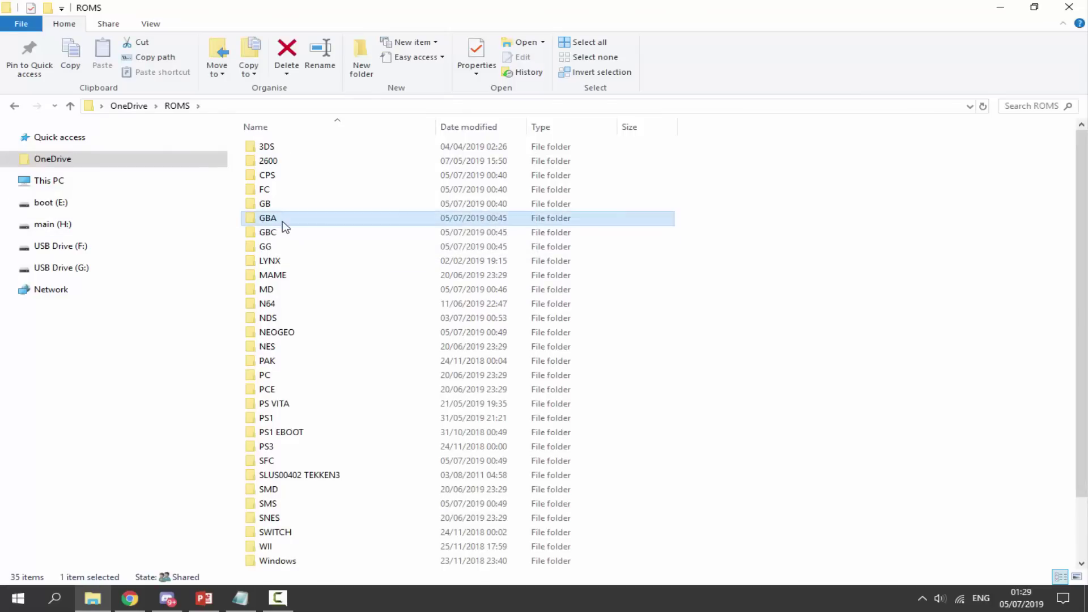
pyautogui.doubleClick(282, 222)
pyautogui.scroll(-20, 390, 291)
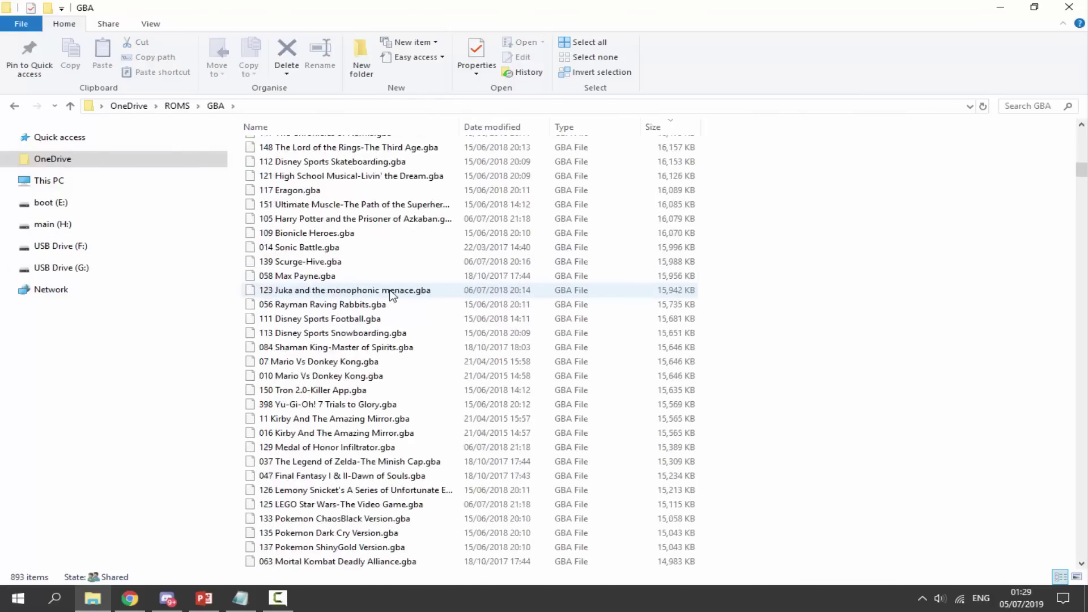
pyautogui.scroll(-20, 389, 292)
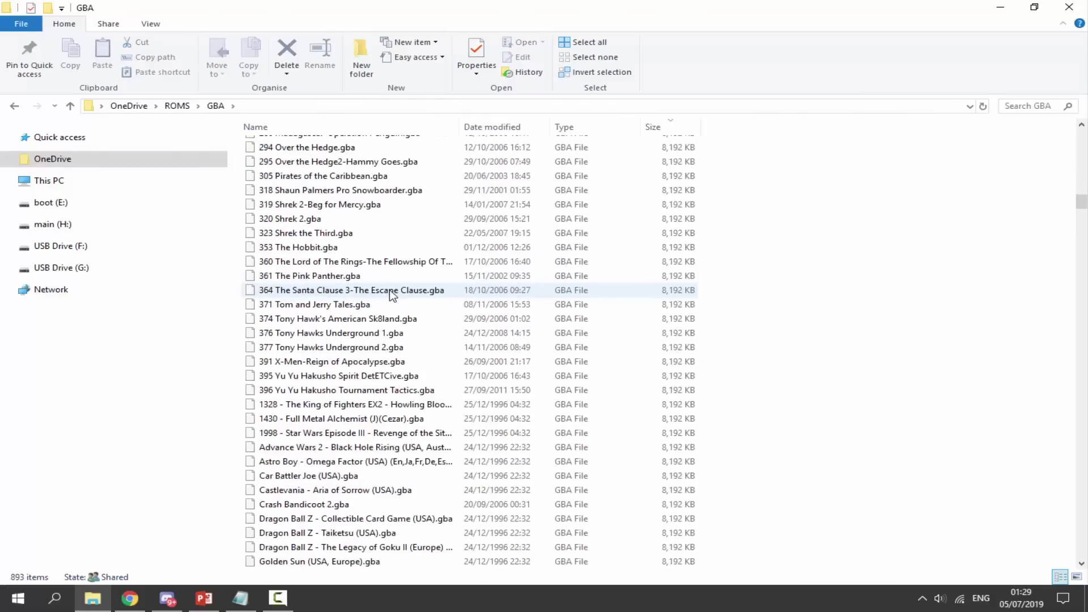
pyautogui.click(8, 226)
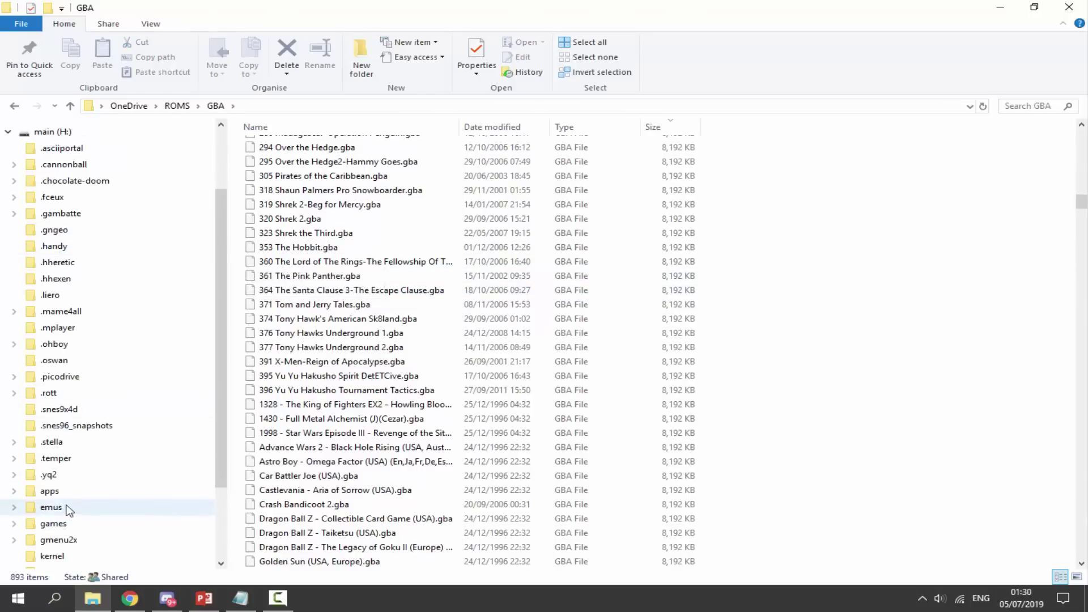
pyautogui.scroll(-3, 67, 524)
pyautogui.click(16, 535)
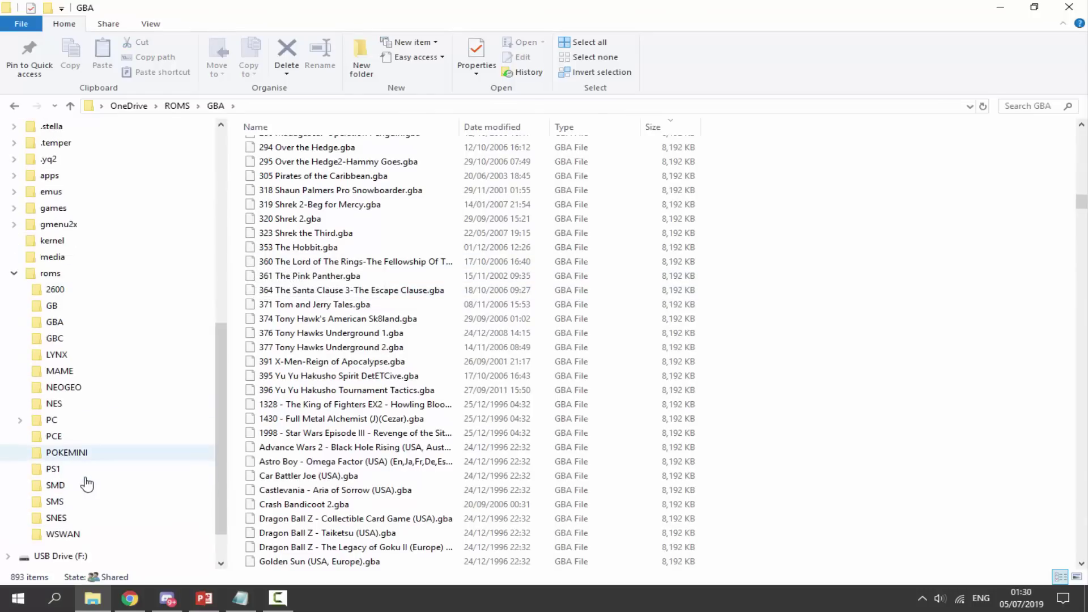
pyautogui.moveTo(238, 262); pyautogui.dragTo(121, 322)
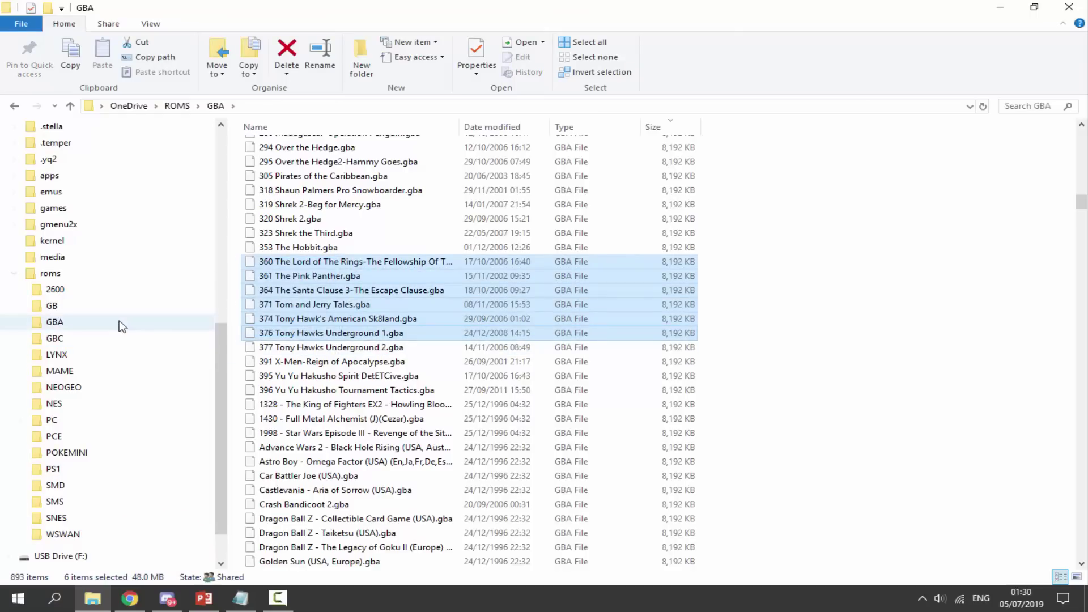
# Step: Copy four GBC ROMs, from 003 Pokemon-Yellow Version to 04 Pokemon-Yellow Version, from OneDrive's ROMS\GBC into roms\GBC on main (H:)
pyautogui.click(15, 106)
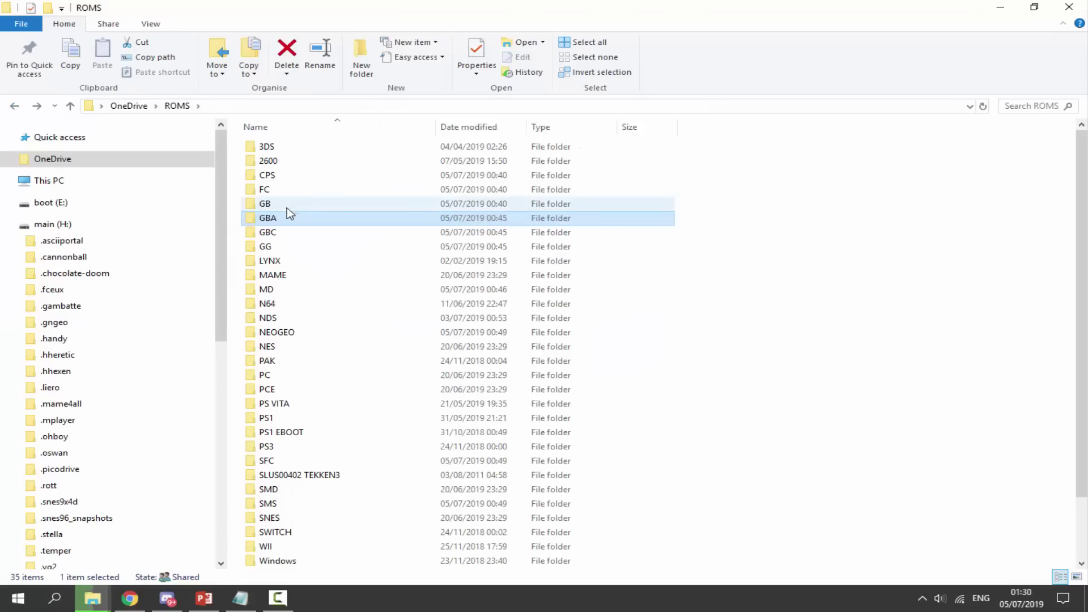
pyautogui.scroll(-3, 57, 397)
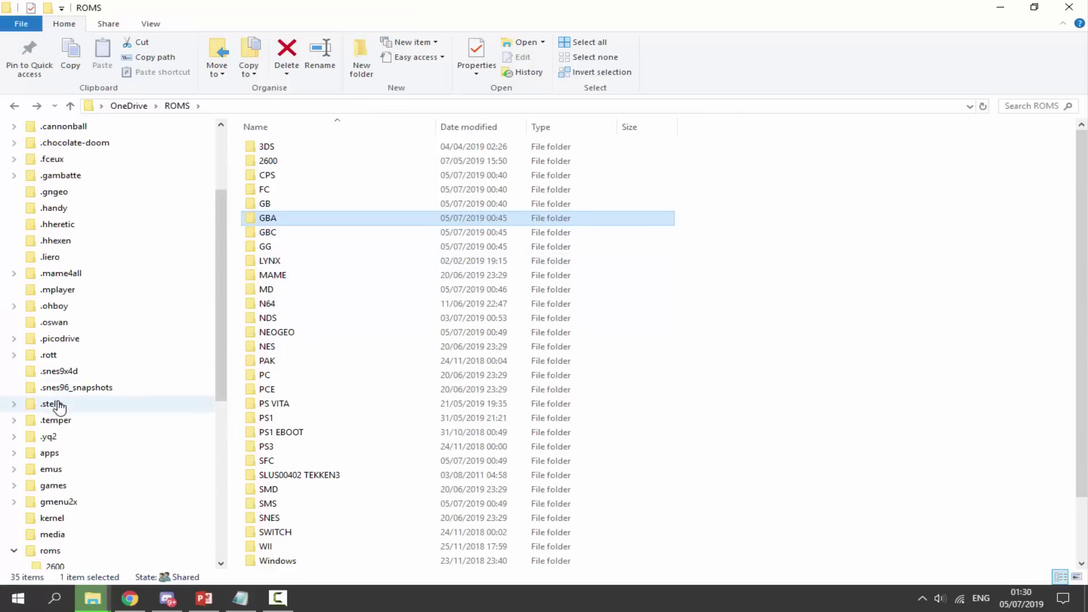
pyautogui.scroll(-5, 59, 407)
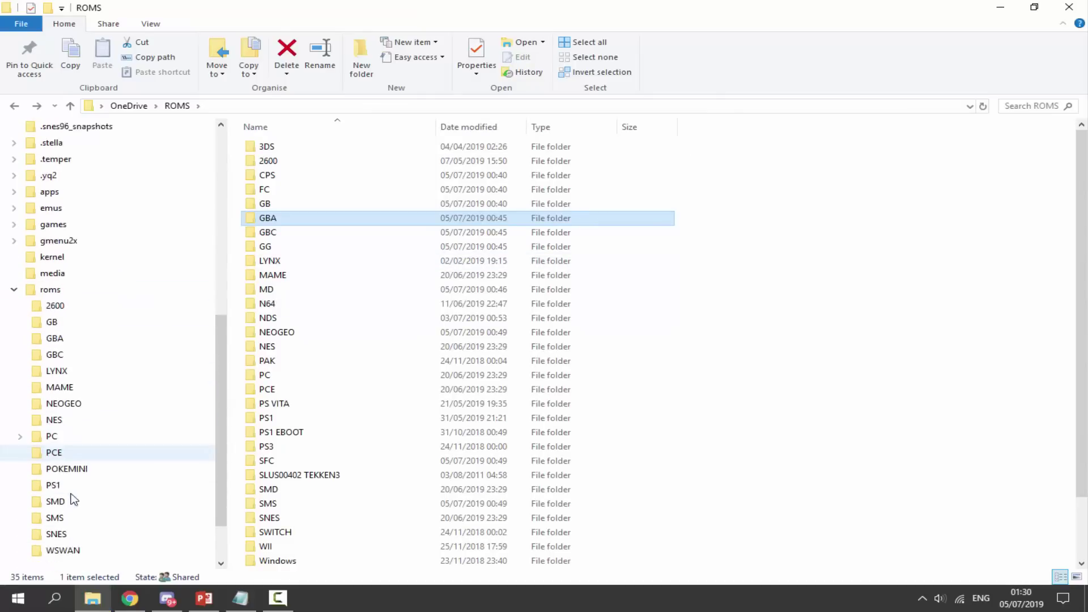
pyautogui.scroll(-2, 74, 500)
pyautogui.scroll(-2, 352, 309)
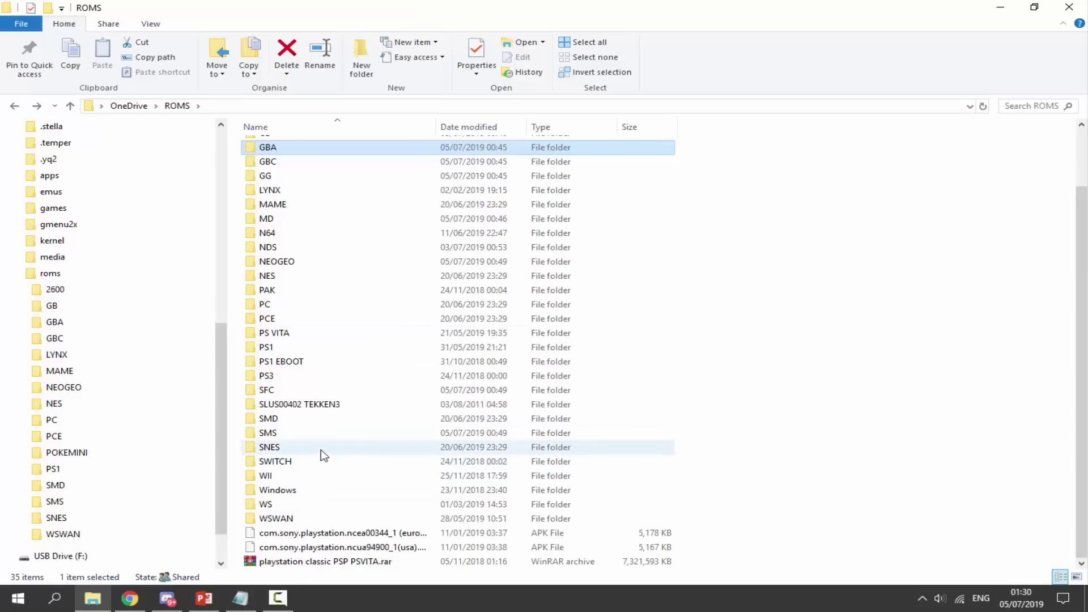
pyautogui.scroll(2, 291, 371)
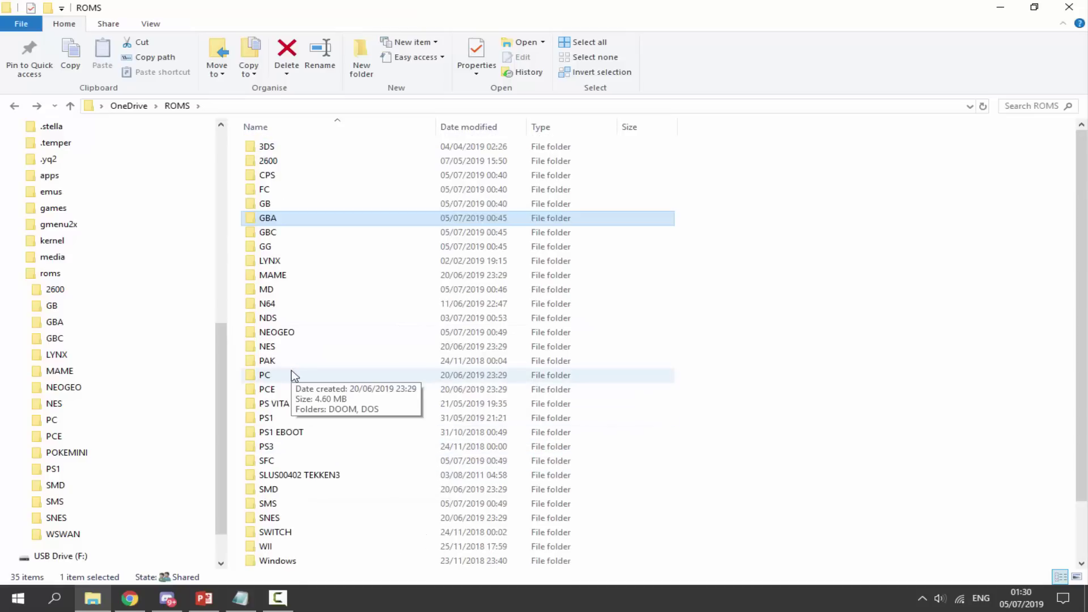
pyautogui.doubleClick(289, 235)
pyautogui.scroll(-5, 88, 388)
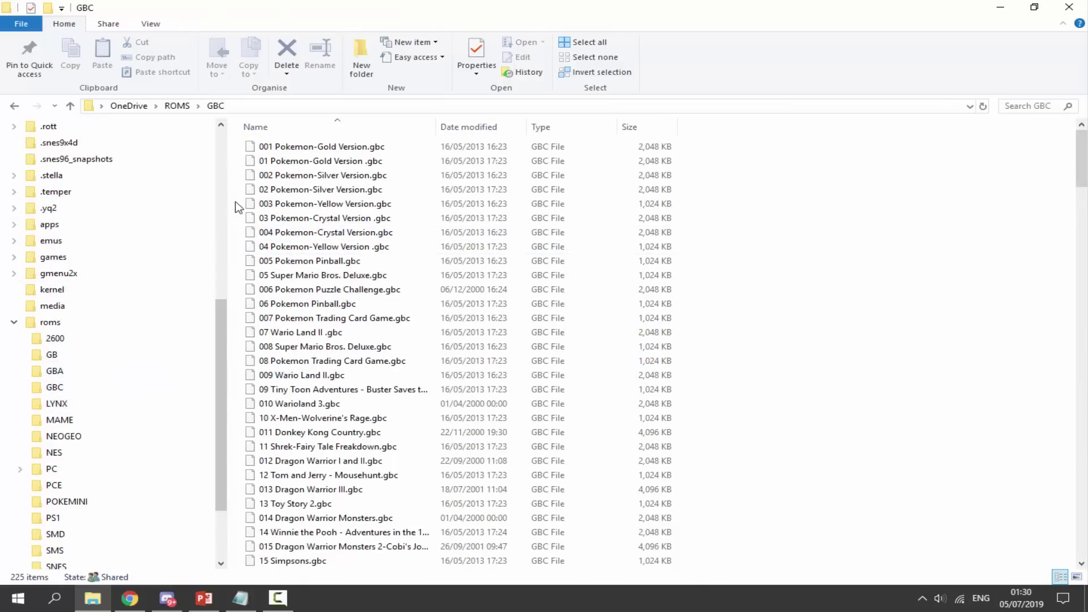
pyautogui.moveTo(235, 202); pyautogui.dragTo(124, 392)
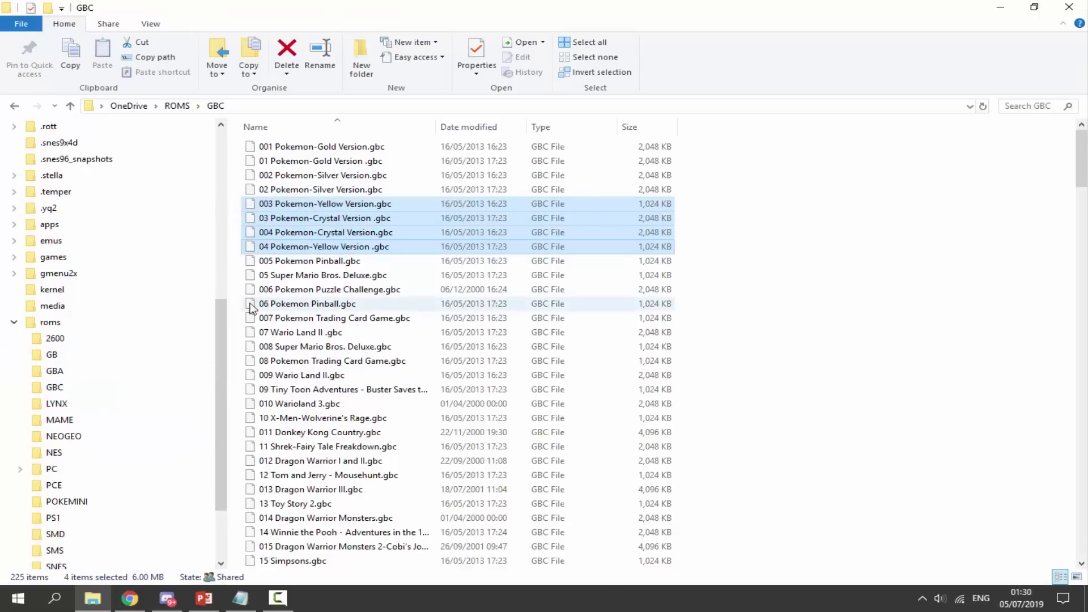
# Step: Leave OneDrive's GBC folder, collapse the main (H:) folder tree and view the root contents of main (H:)
pyautogui.click(15, 106)
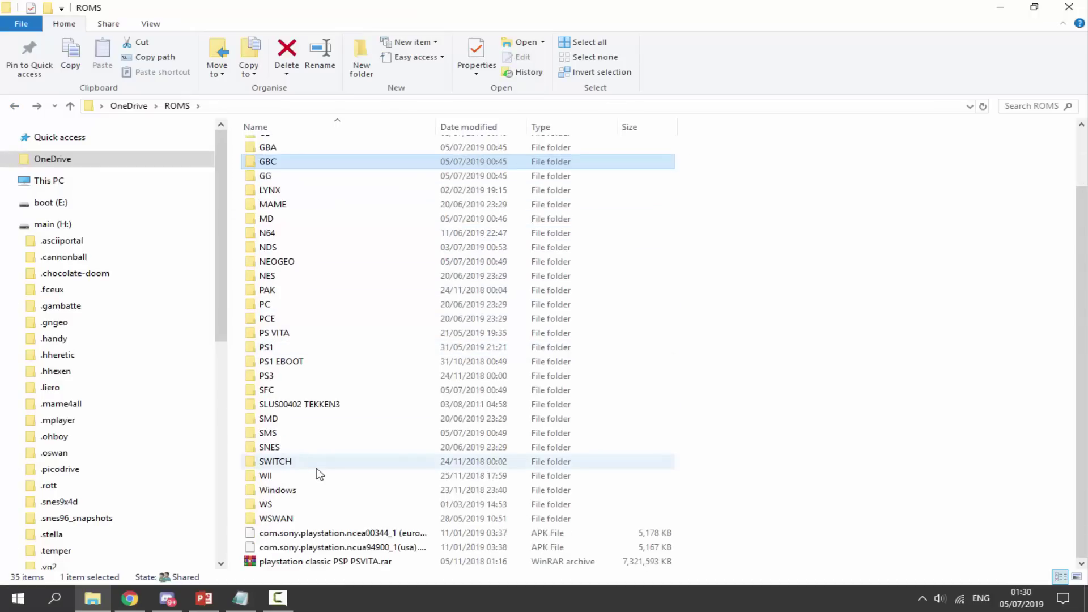
pyautogui.scroll(2, 374, 329)
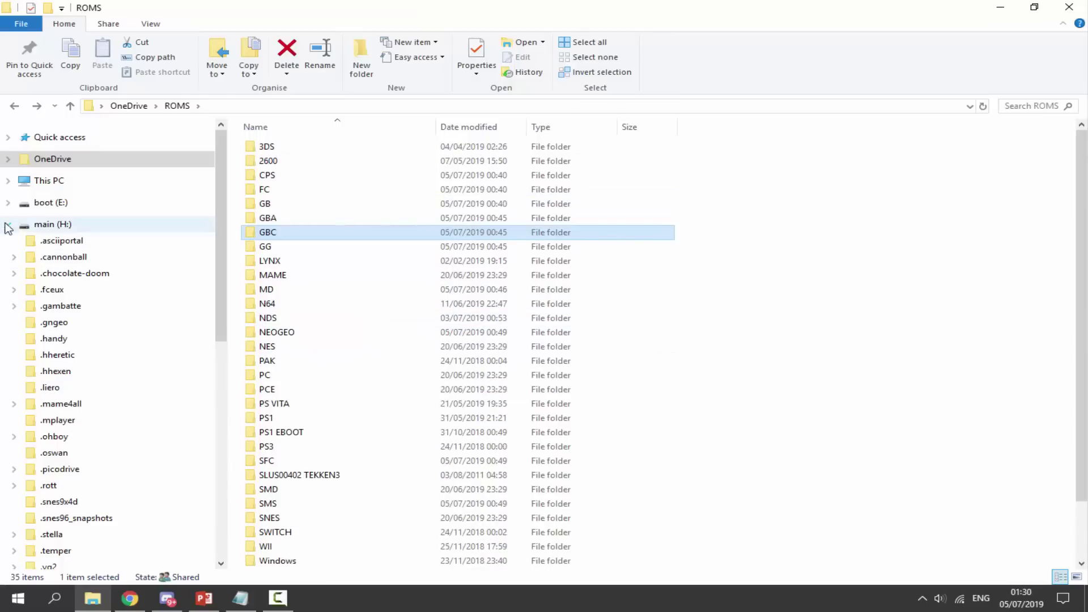
pyautogui.click(83, 226)
pyautogui.click(8, 224)
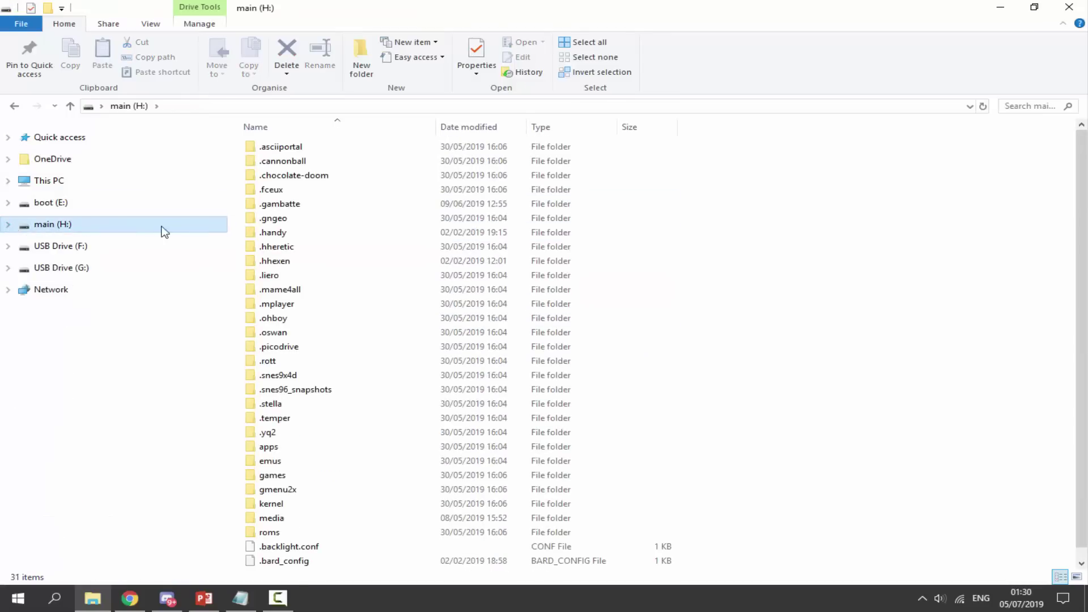
pyautogui.scroll(-1, 341, 253)
pyautogui.scroll(1, 340, 253)
# Step: Inspect the boot (E:) partition and its gbc folder, and return to the root of main (H:)
pyautogui.click(85, 203)
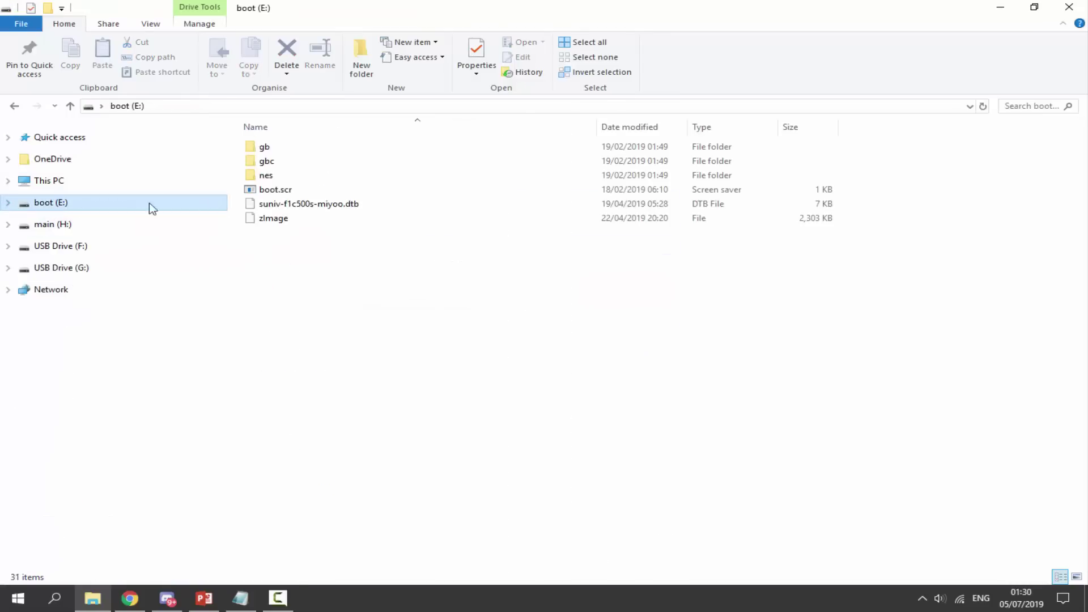
pyautogui.doubleClick(279, 163)
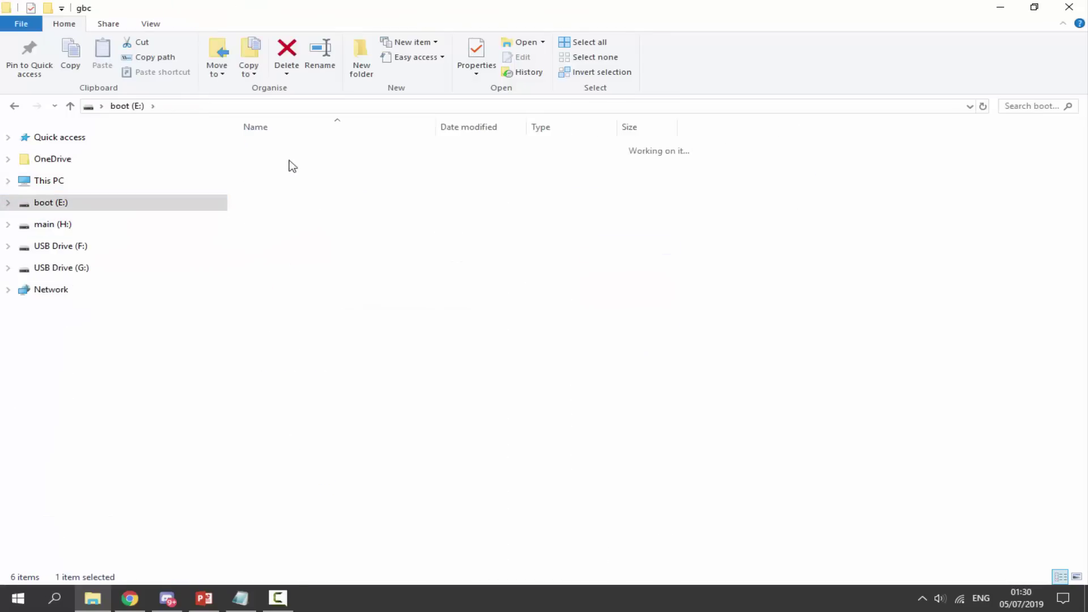
pyautogui.click(15, 107)
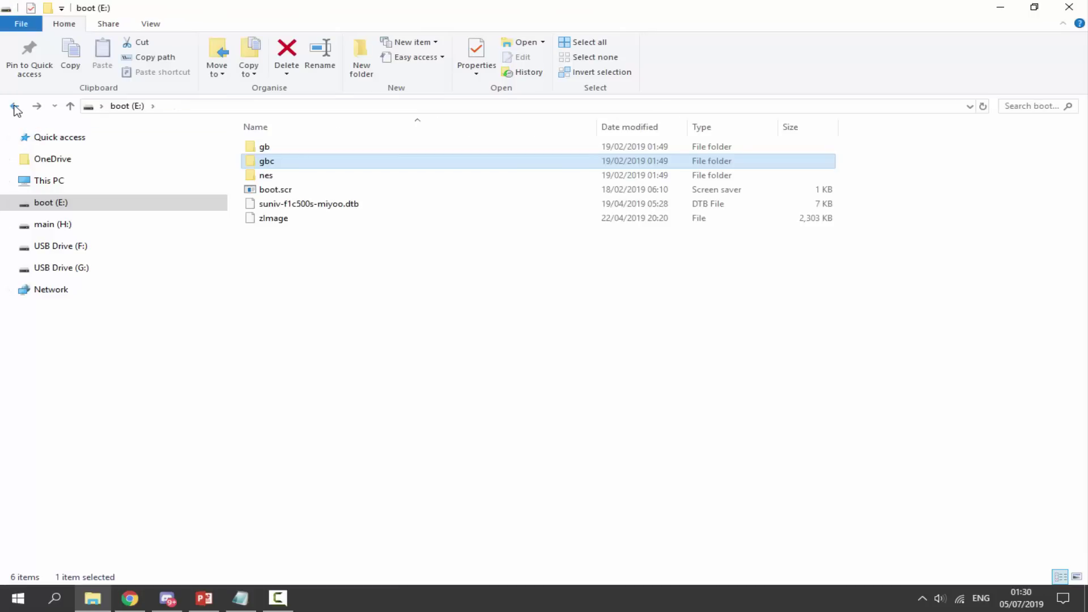
pyautogui.click(69, 226)
pyautogui.scroll(-1, 309, 210)
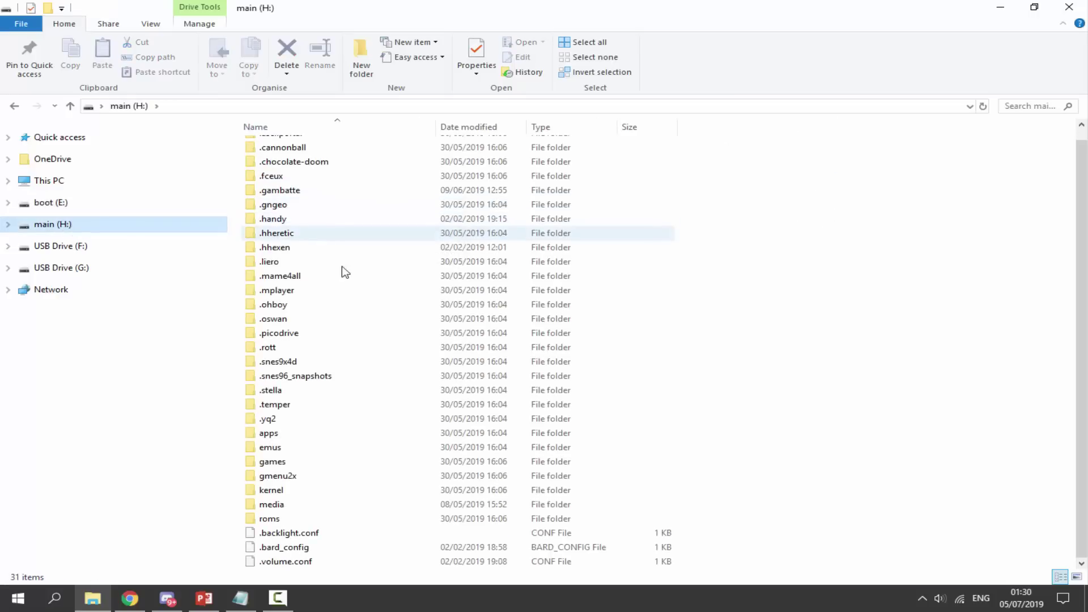
pyautogui.scroll(1, 352, 286)
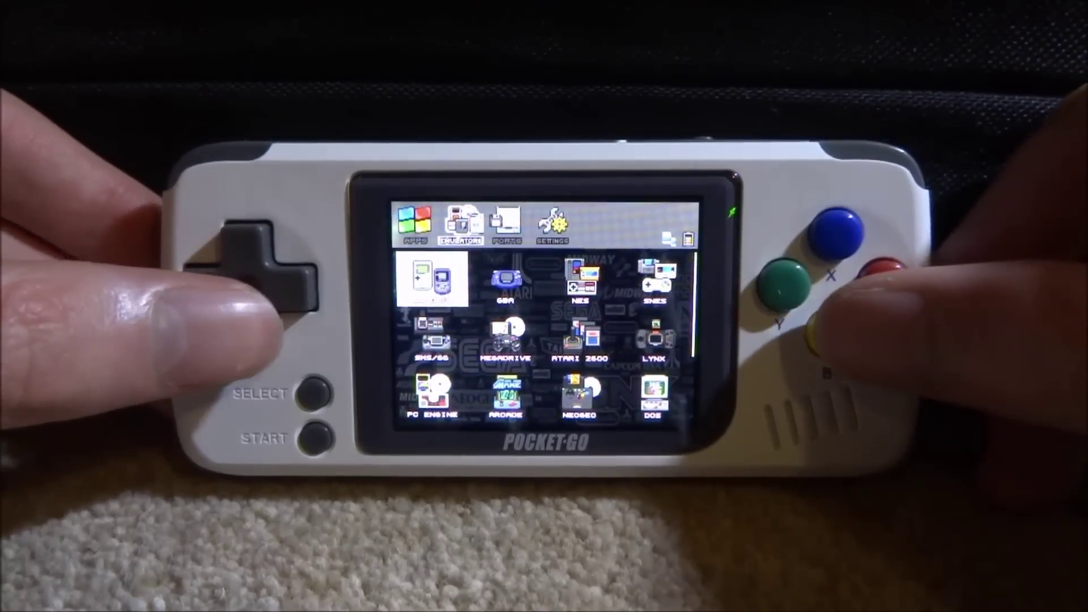
pyautogui.press('Down')
pyautogui.press('Right')
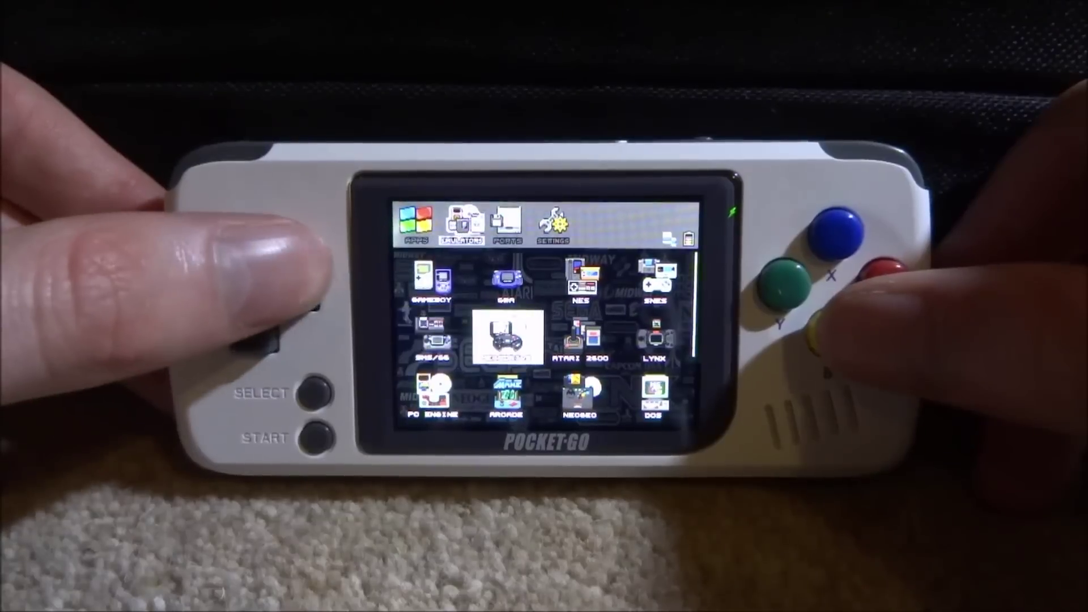
pyautogui.press('Right')
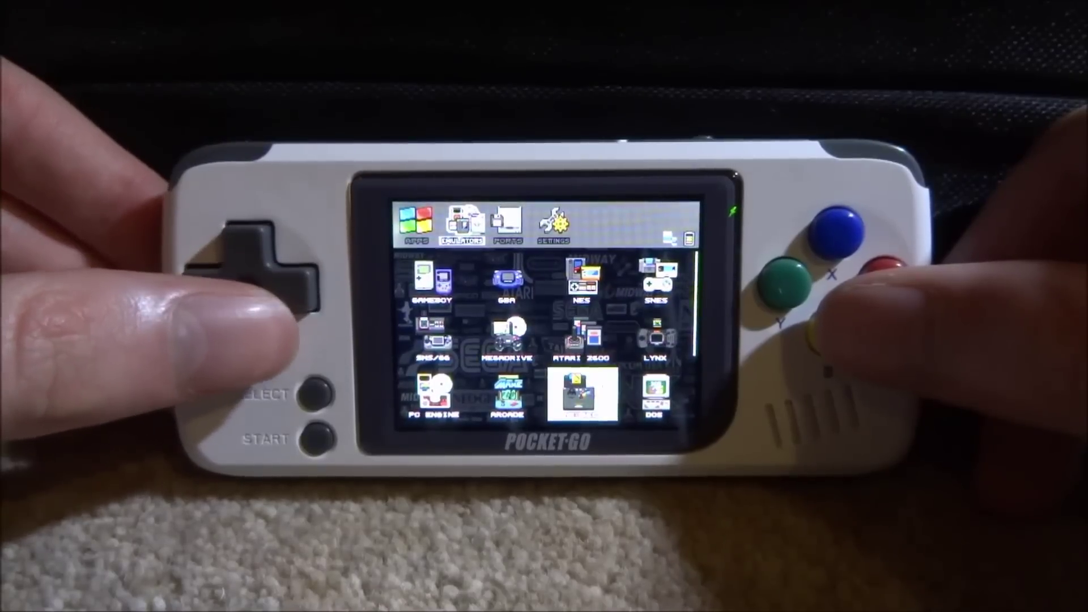
pyautogui.press('Right')
pyautogui.press('Down')
pyautogui.press('Left')
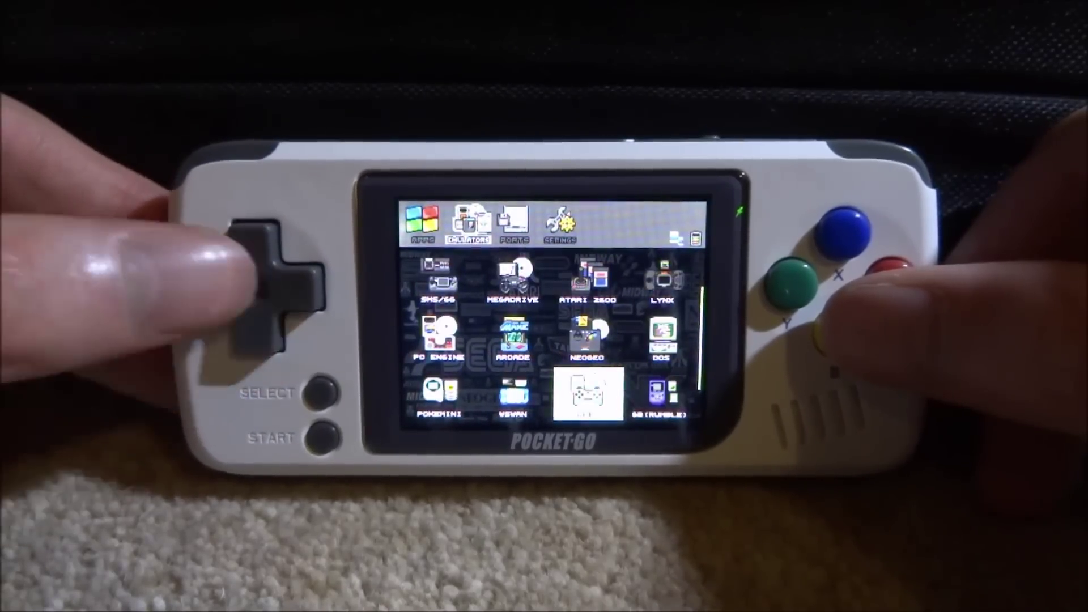
pyautogui.press('Down')
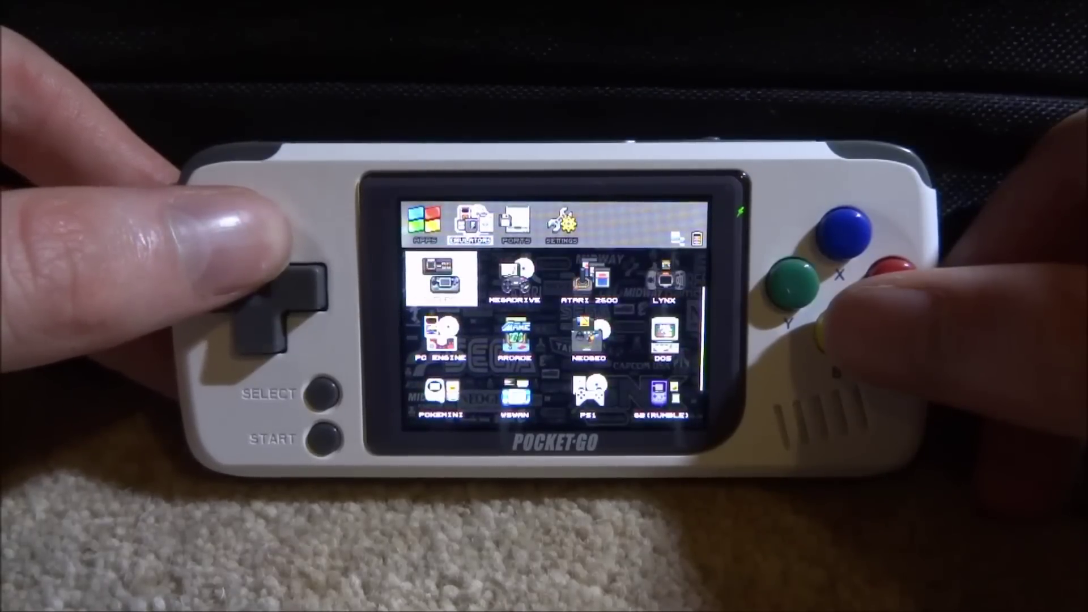
pyautogui.press('Up')
pyautogui.press('Down')
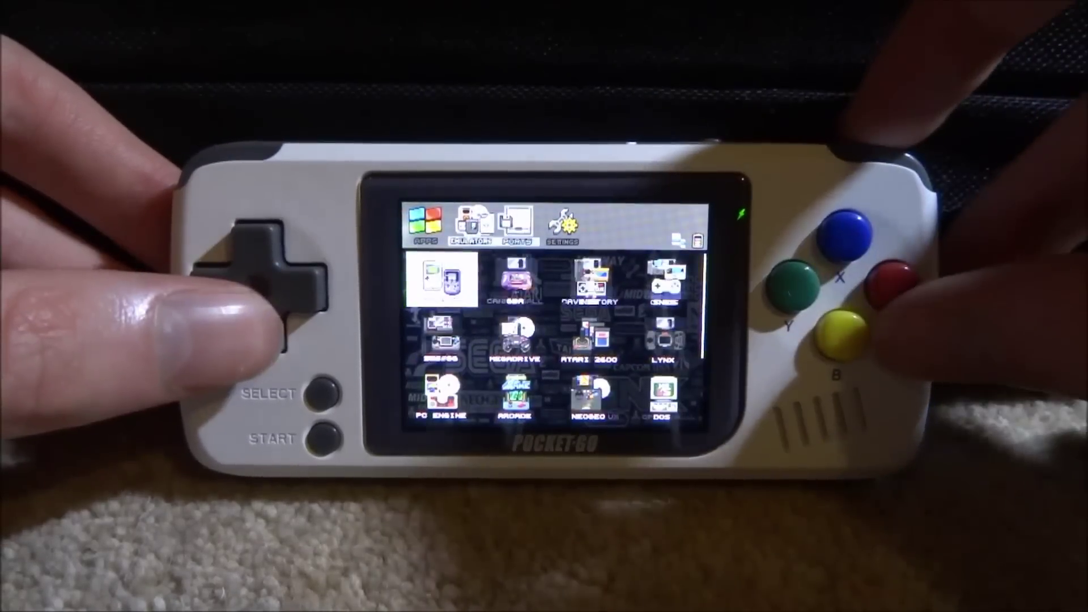
pyautogui.press('pagedown')
pyautogui.press('Down')
pyautogui.press('Down')
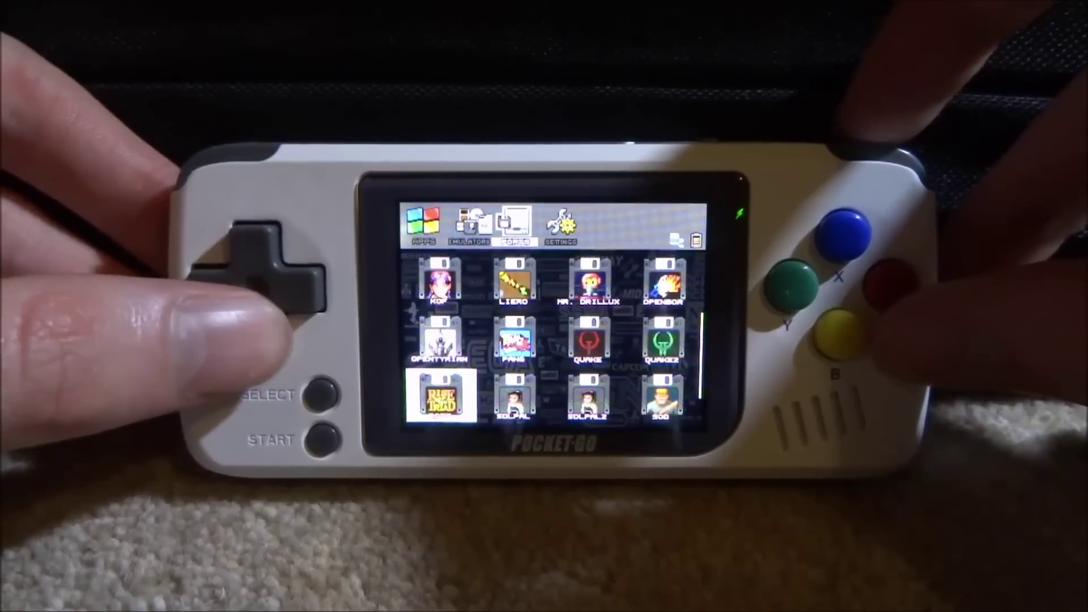
pyautogui.press('Down')
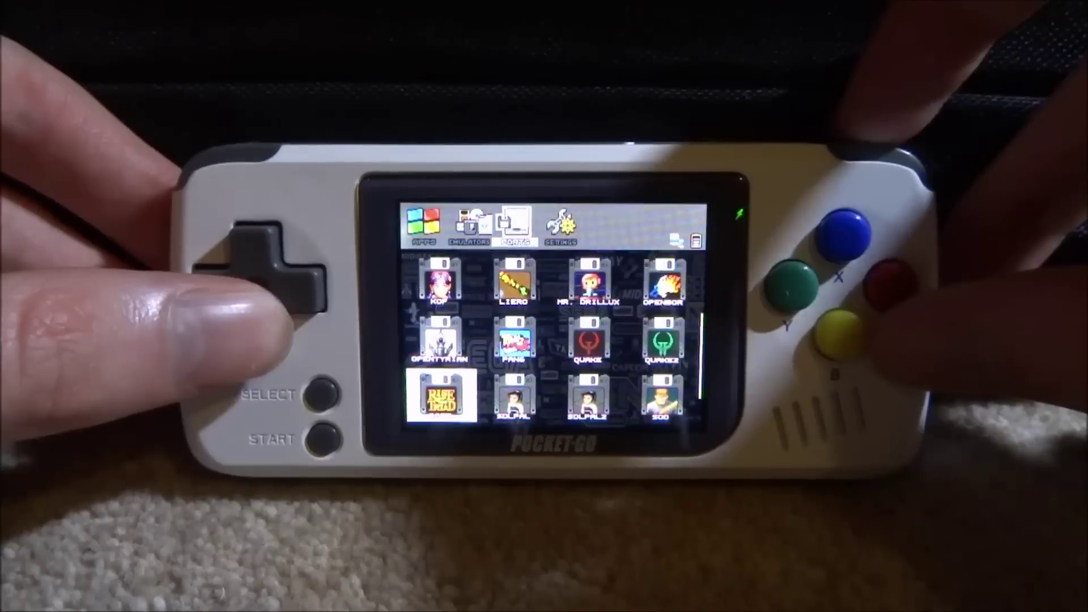
pyautogui.press('Down')
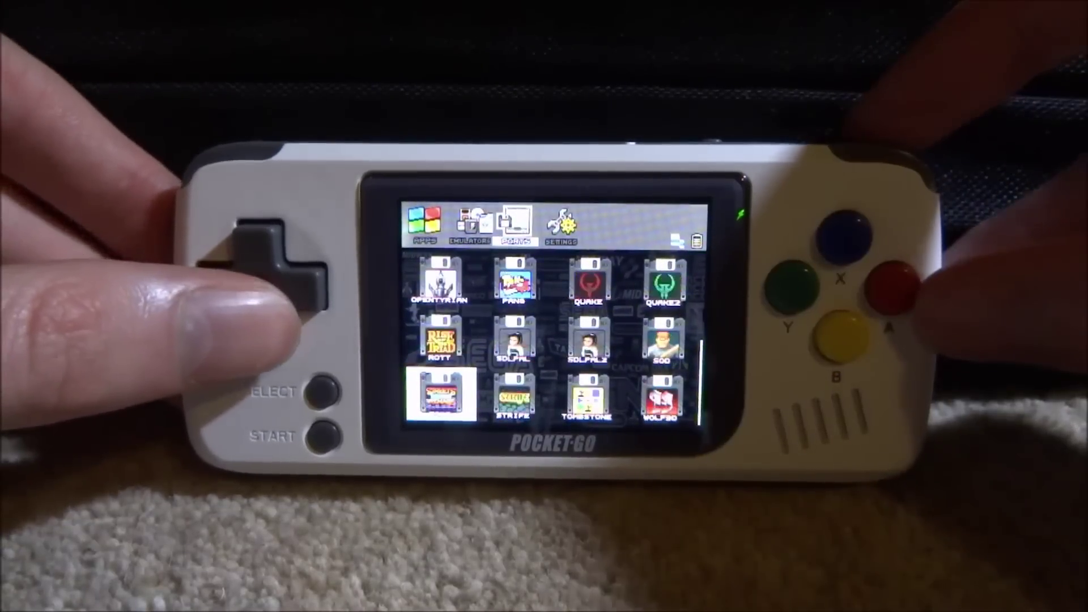
pyautogui.press('Right')
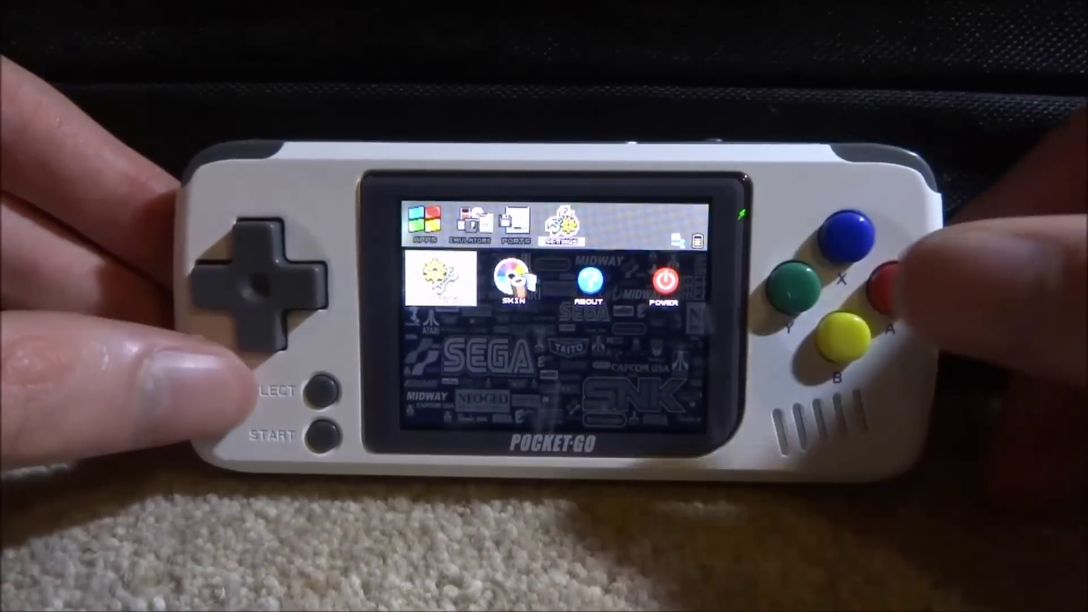
pyautogui.press('Return')
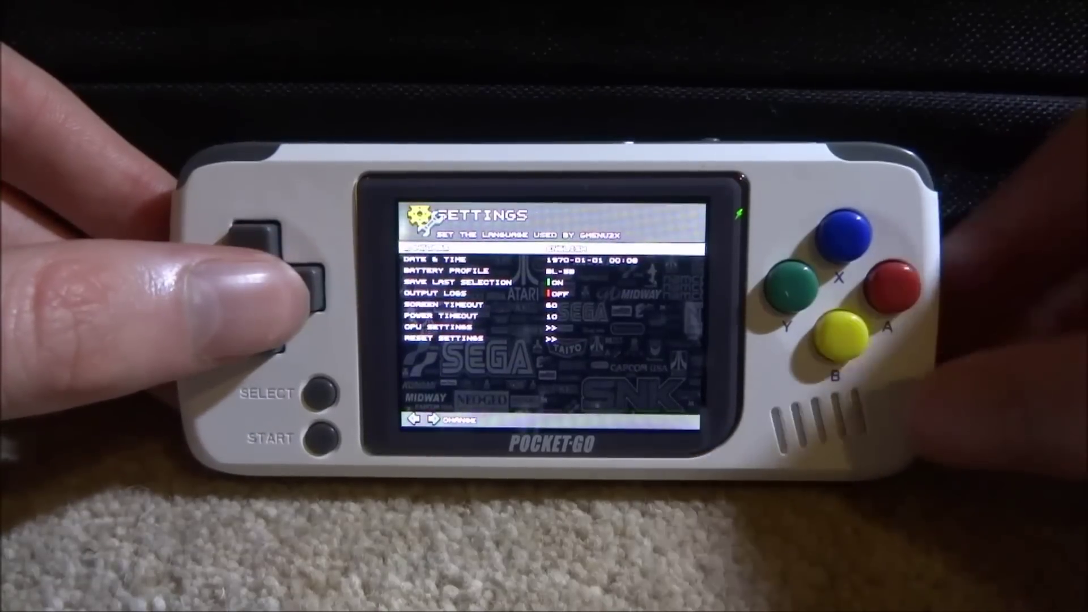
pyautogui.press('Escape')
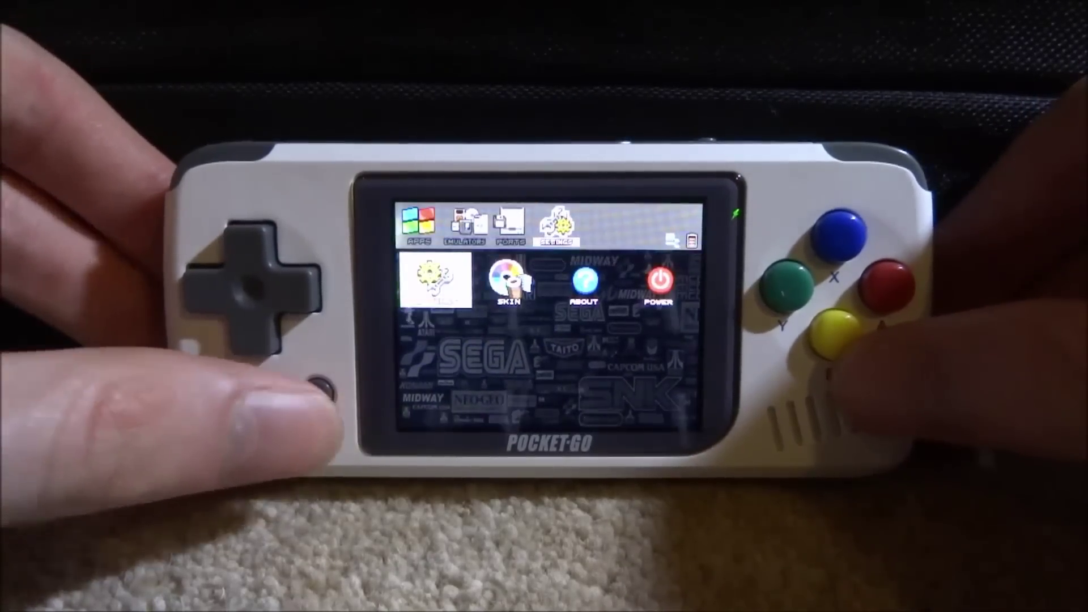
pyautogui.press('Right')
pyautogui.press('Return')
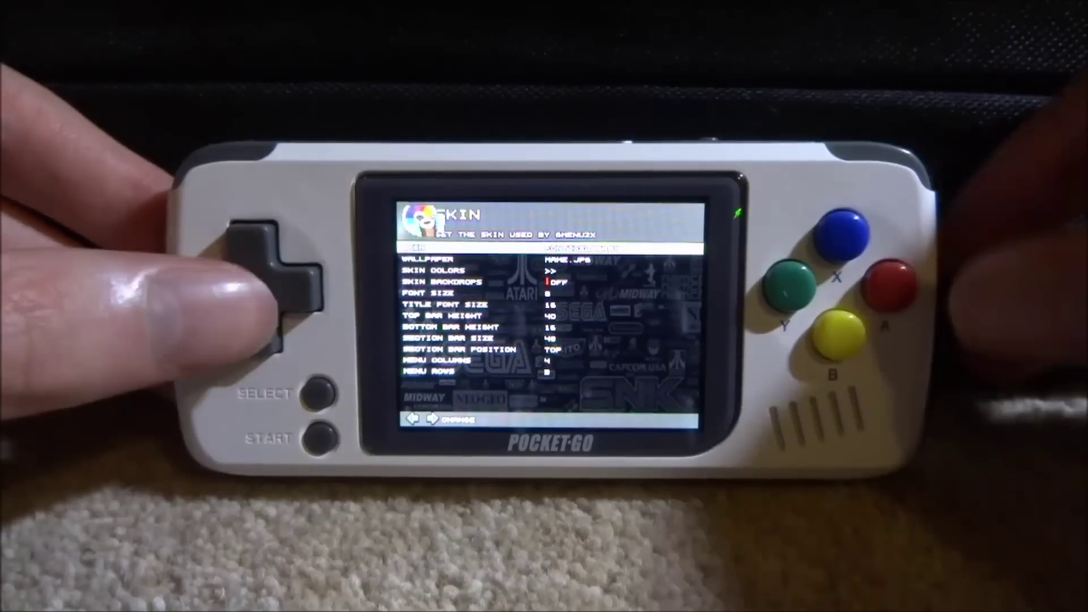
pyautogui.press('Down')
pyautogui.press('Right')
pyautogui.press('Right')
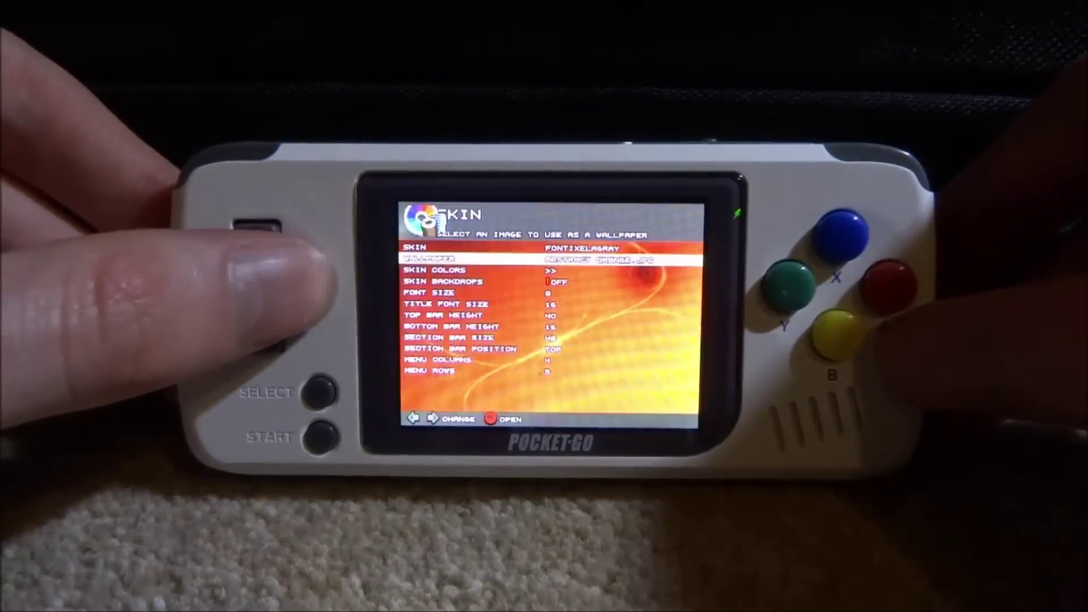
pyautogui.press('Right')
pyautogui.press('Right')
pyautogui.press('Right')
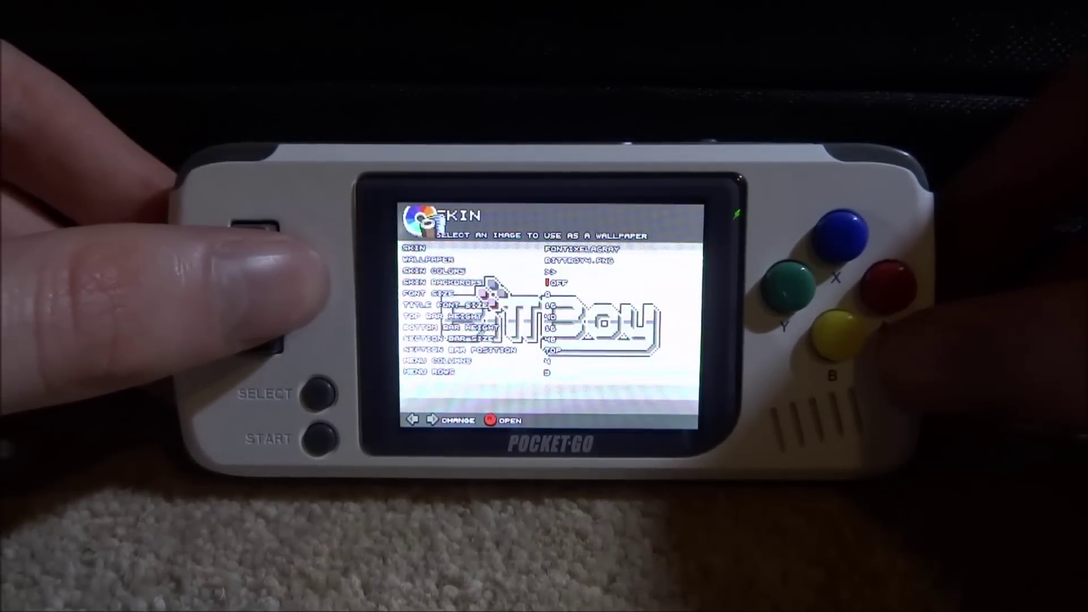
pyautogui.press('Right')
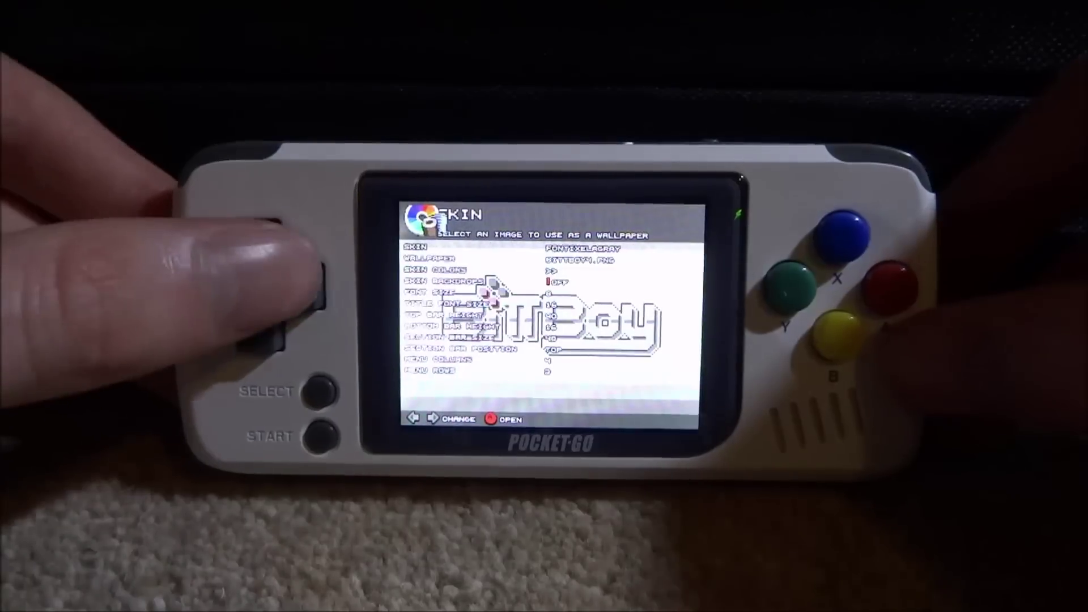